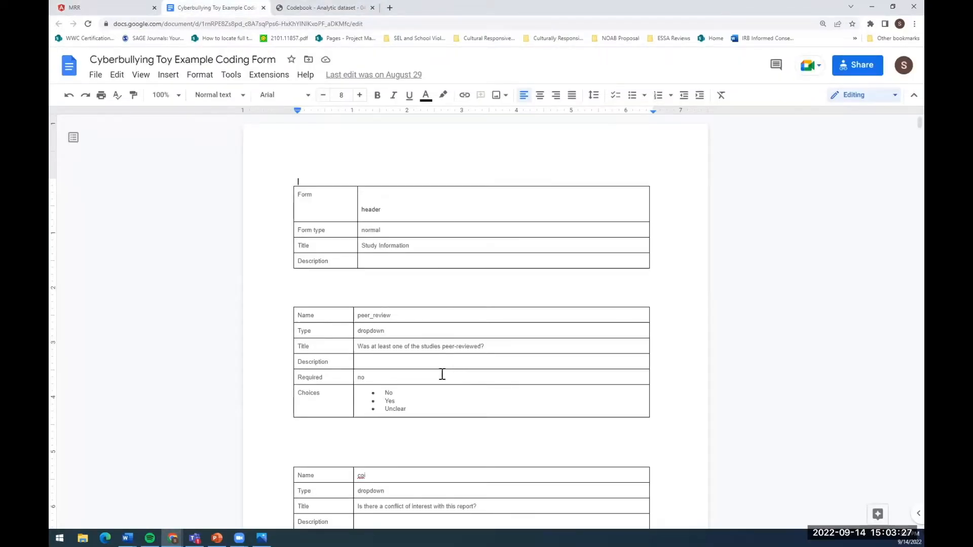
# Step: Examine the Study Information form table in the Google Docs coding form, and view the page list of MR Coding Form Template Play in MetaReviewer
pyautogui.moveTo(624, 264); pyautogui.dragTo(332, 207)
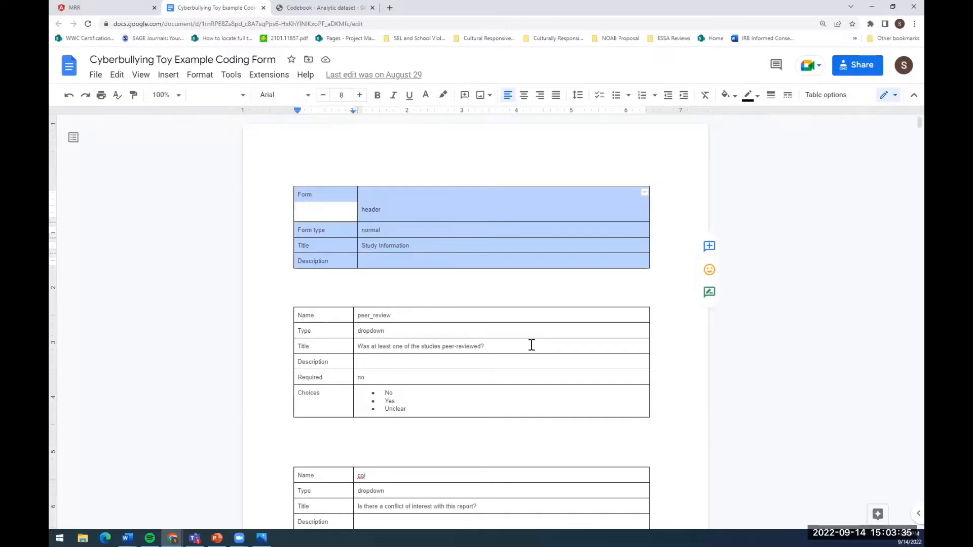
pyautogui.click(537, 265)
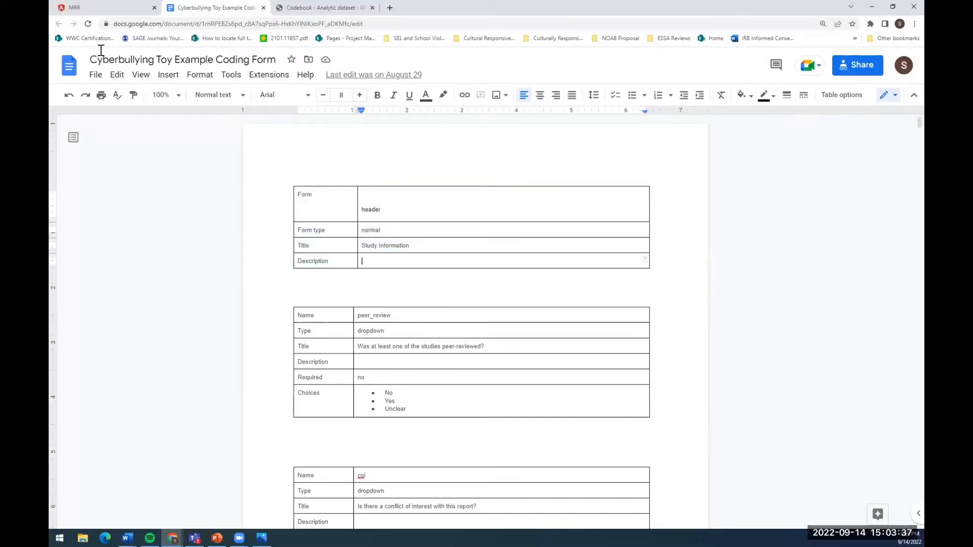
pyautogui.click(140, 7)
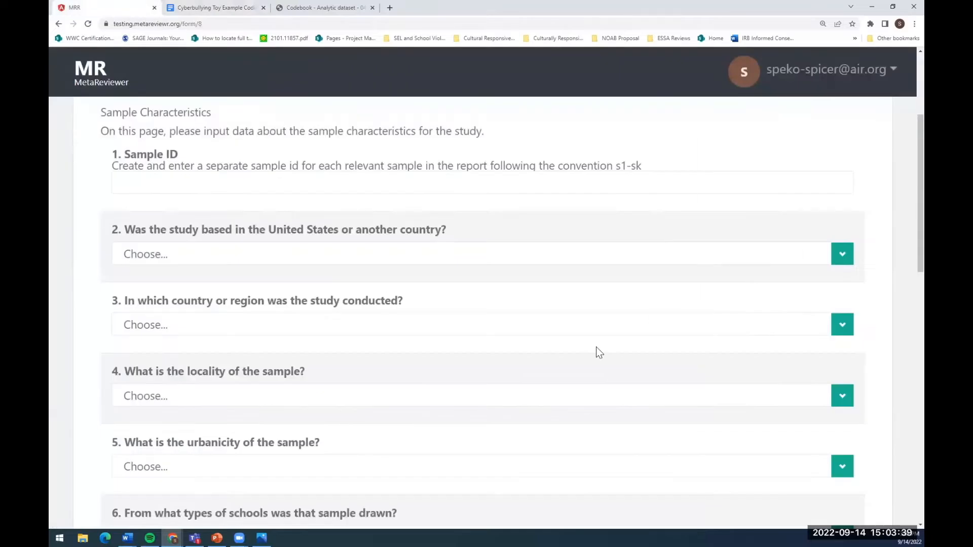
pyautogui.scroll(3, 596, 347)
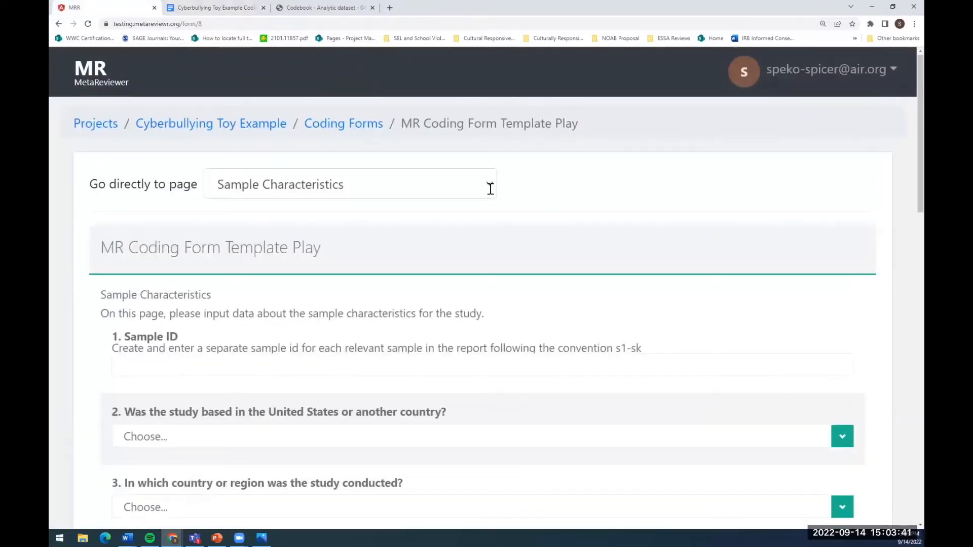
pyautogui.click(490, 188)
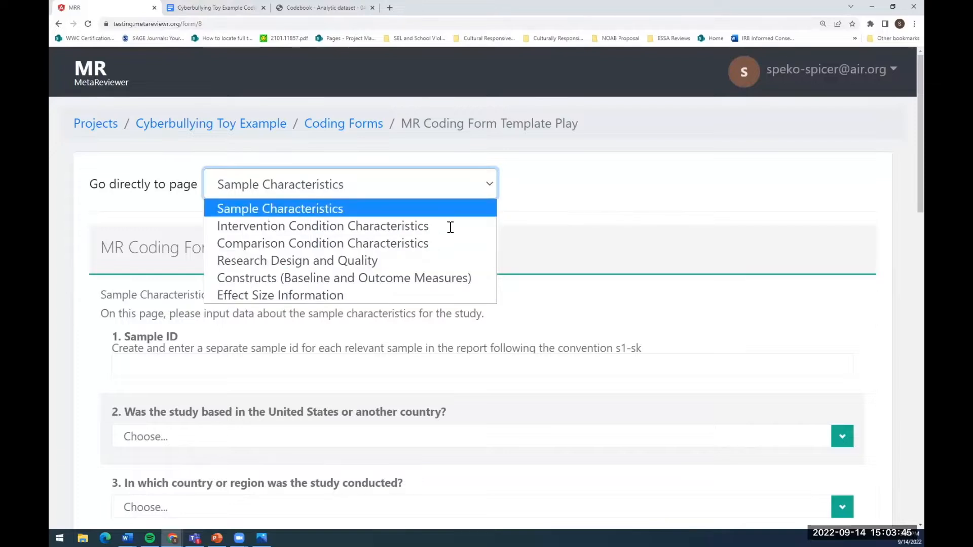
# Step: Compare the peer_review question table in the Google Docs coding form with the Sample Characteristics questions in MetaReviewer
pyautogui.click(242, 9)
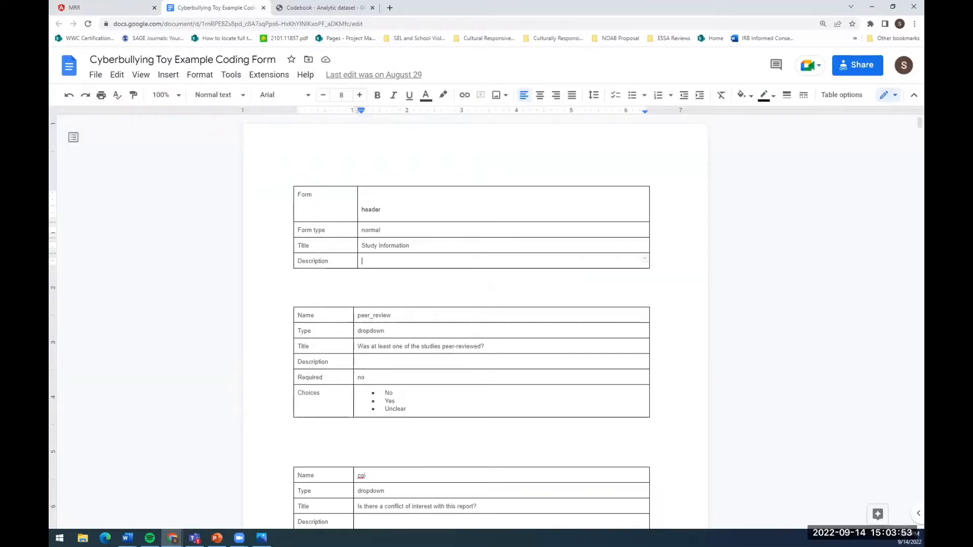
pyautogui.scroll(-2, 519, 289)
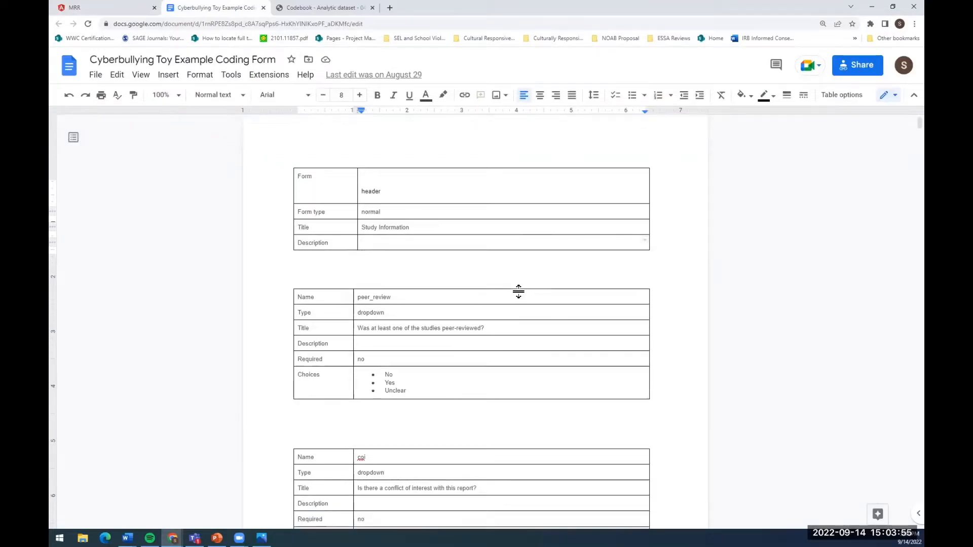
pyautogui.moveTo(634, 313); pyautogui.dragTo(306, 227)
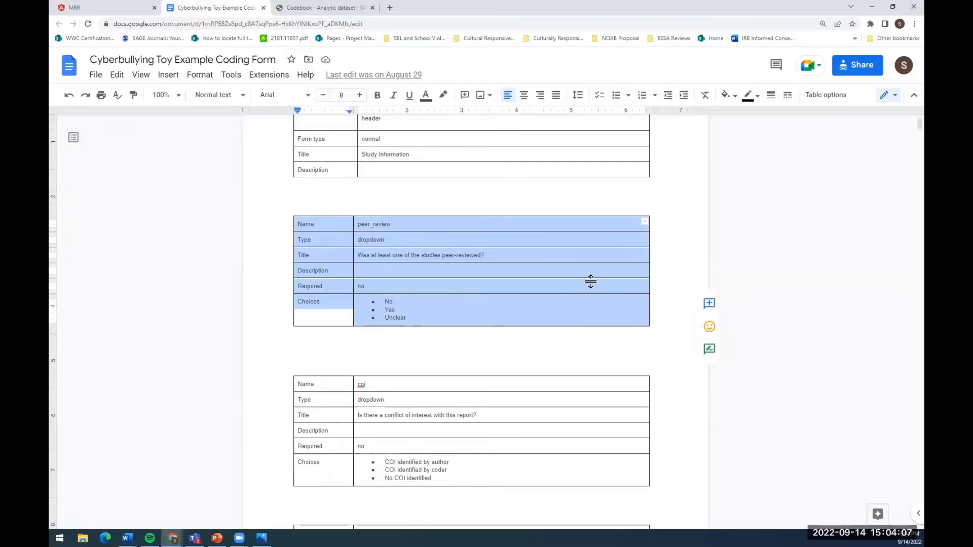
pyautogui.click(73, 8)
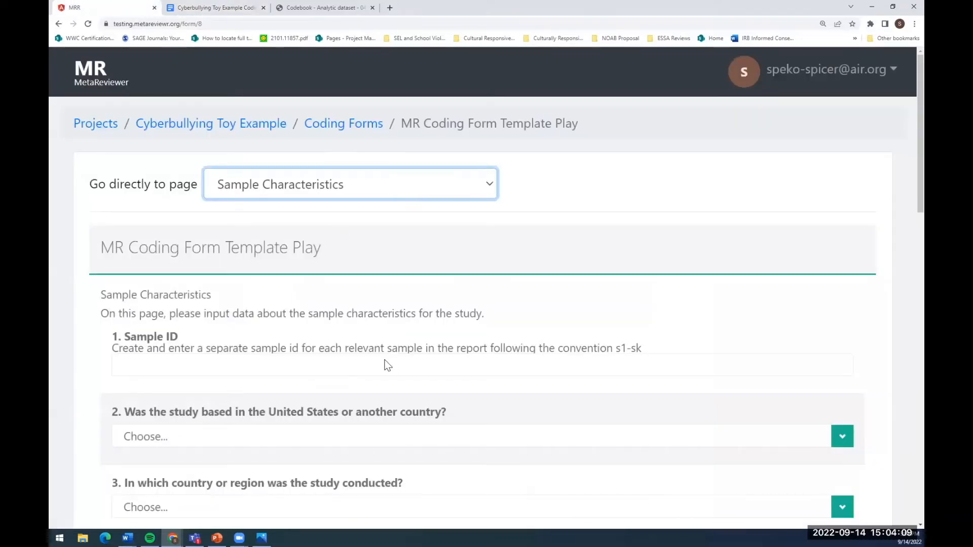
pyautogui.scroll(-1, 387, 363)
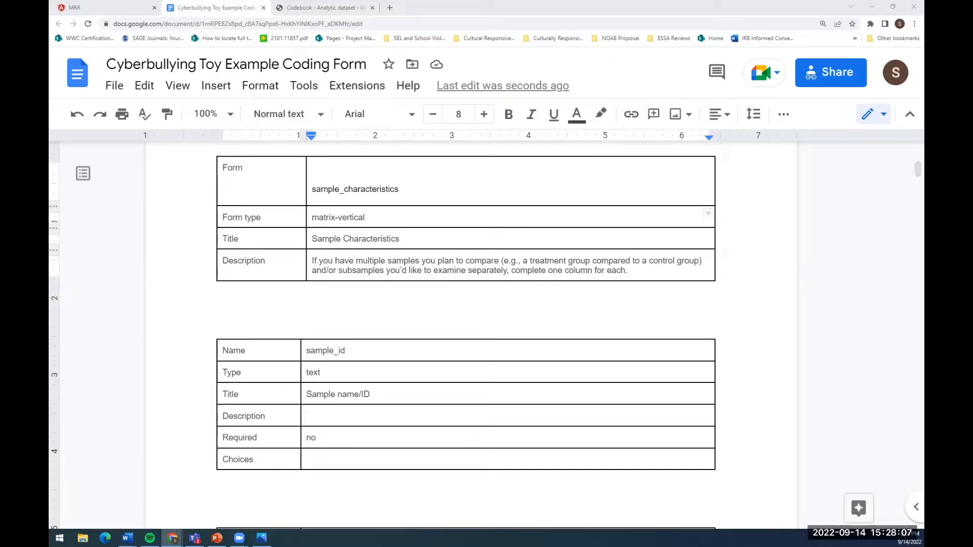
# Step: View the Study Information page in MetaReviewer, and examine the sample_characteristics form table in the Google Docs coding form
pyautogui.click(105, 5)
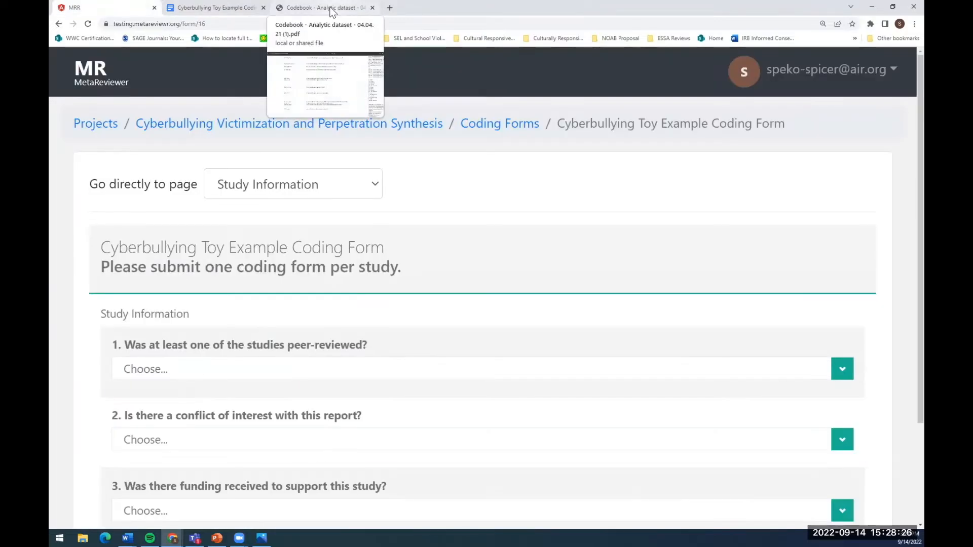
pyautogui.click(207, 8)
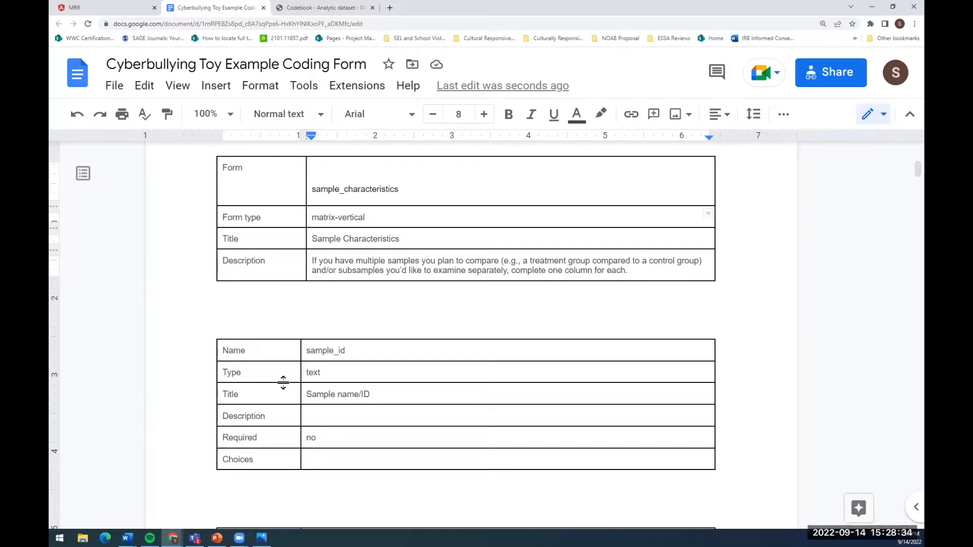
pyautogui.click(687, 274)
pyautogui.moveTo(687, 274); pyautogui.dragTo(253, 184)
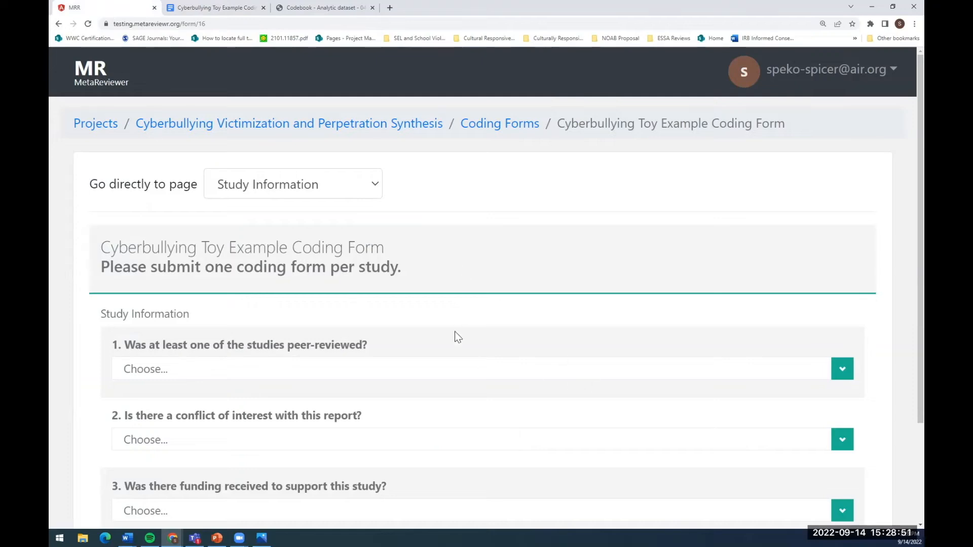
# Step: Go to the Sample Characteristics page of the Cyberbullying Toy Example Coding Form in MetaReviewer and examine its column-based sample questions
pyautogui.scroll(-1, 455, 333)
pyautogui.scroll(1, 455, 333)
pyautogui.click(376, 188)
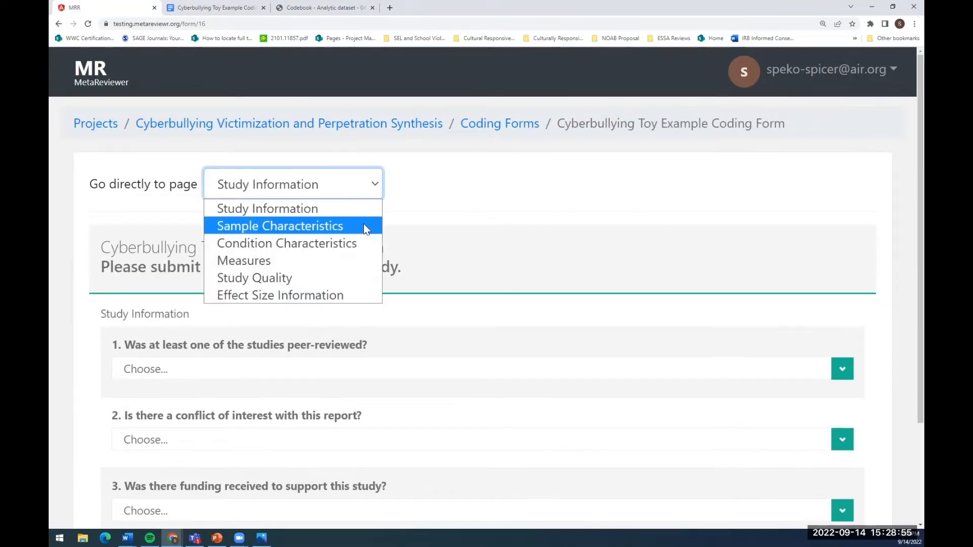
pyautogui.click(364, 226)
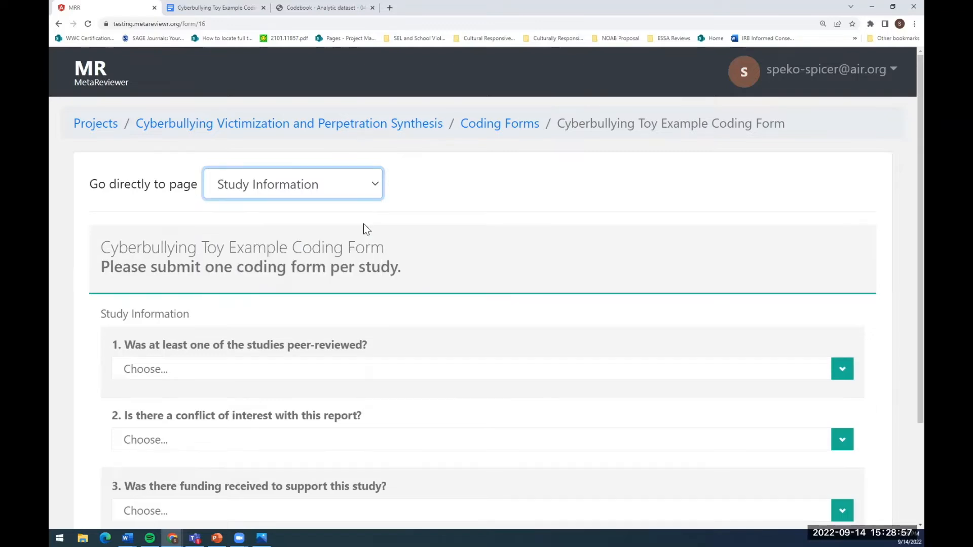
pyautogui.scroll(-1, 592, 314)
pyautogui.scroll(-1, 583, 322)
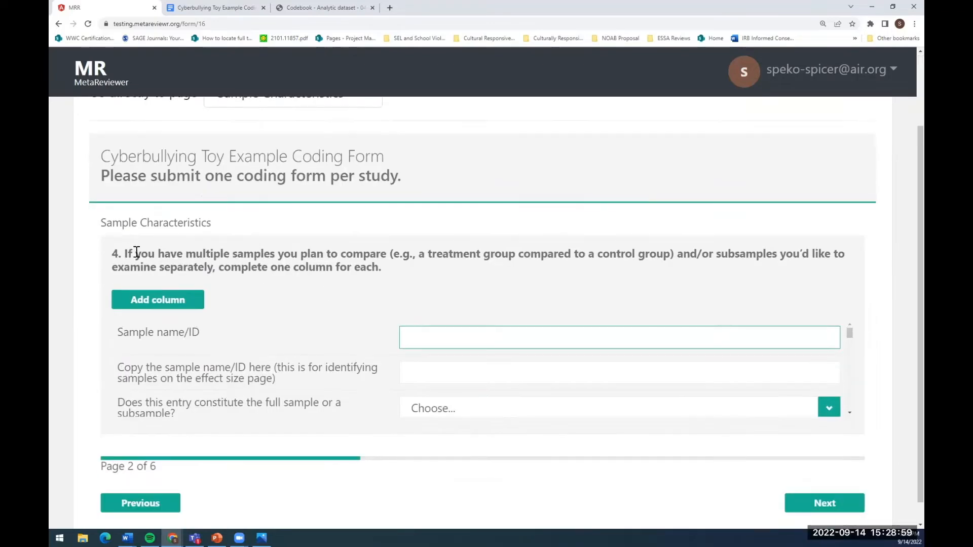
pyautogui.moveTo(850, 335)
pyautogui.mouseDown()
pyautogui.moveTo(851, 354)
pyautogui.moveTo(852, 334)
pyautogui.mouseUp()
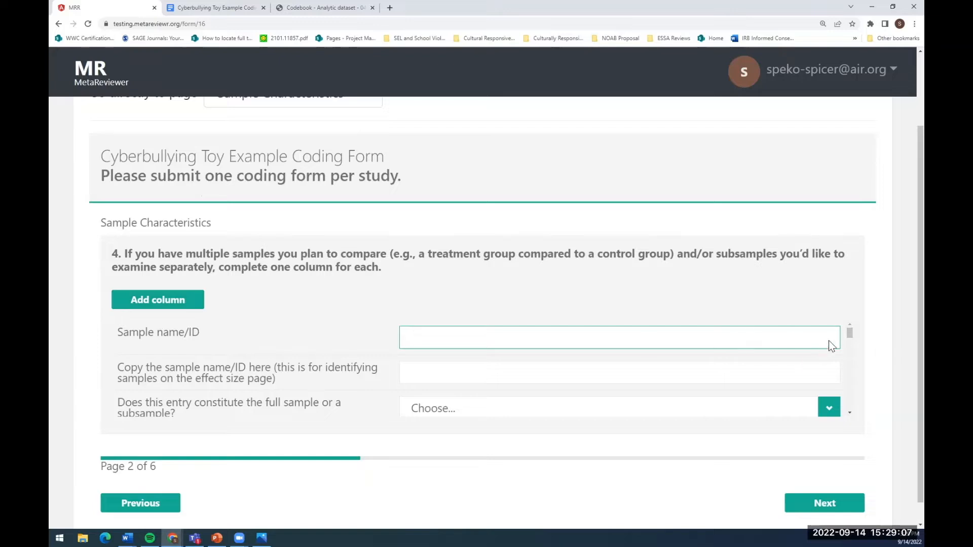
pyautogui.scroll(-3, 850, 359)
pyautogui.scroll(3, 850, 358)
# Step: Compare the sample_characteristics form table in Google Docs with the Sample Characteristics page of MR Coding Form Template Play in MetaReviewer
pyautogui.click(238, 8)
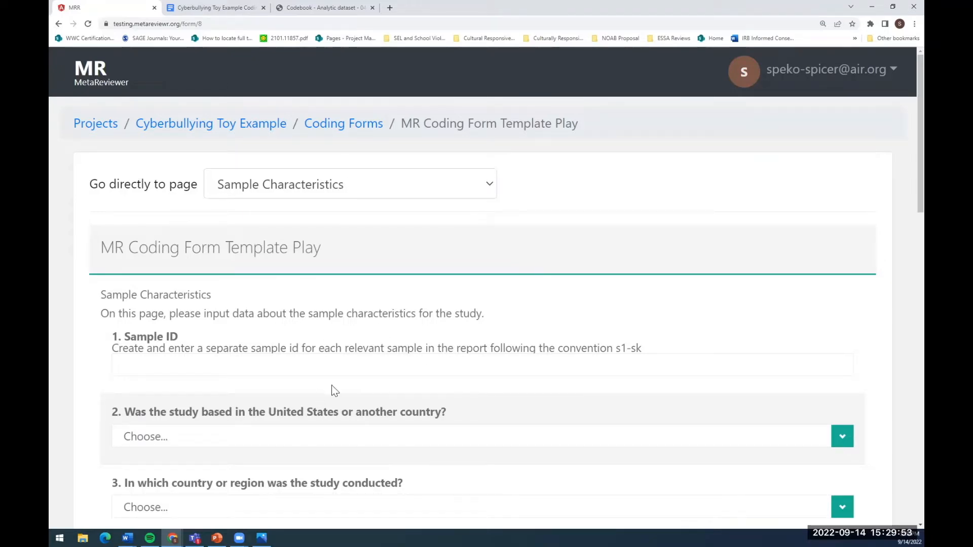
pyautogui.scroll(-2, 265, 271)
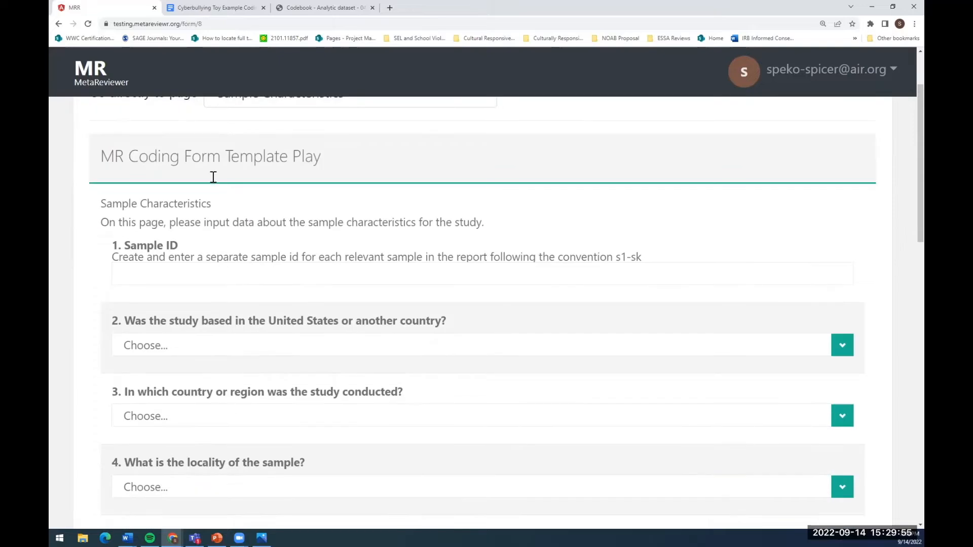
pyautogui.click(206, 9)
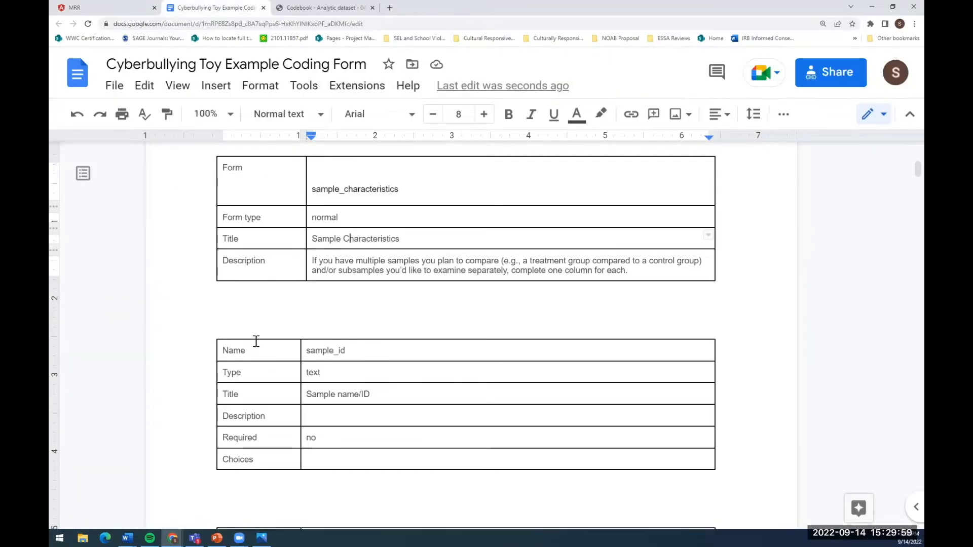
pyautogui.scroll(-1, 253, 353)
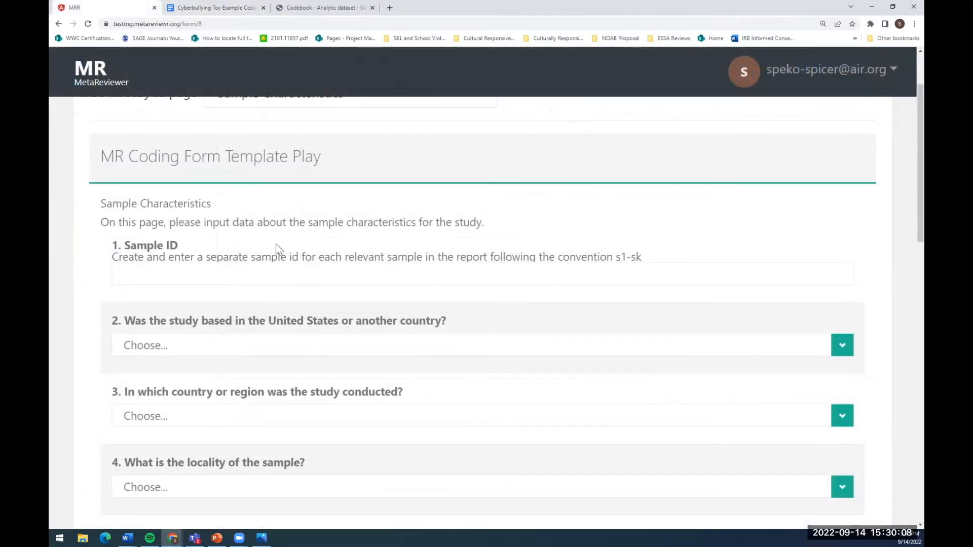
# Step: Review the sample questions listed on the Sample Characteristics page of MR Coding Form Template Play
pyautogui.scroll(-1, 278, 360)
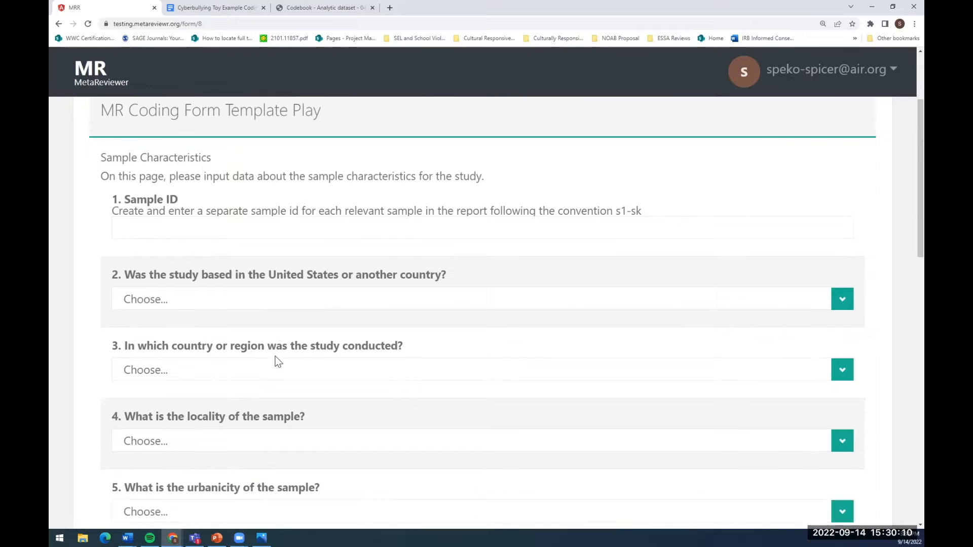
pyautogui.scroll(-5, 276, 360)
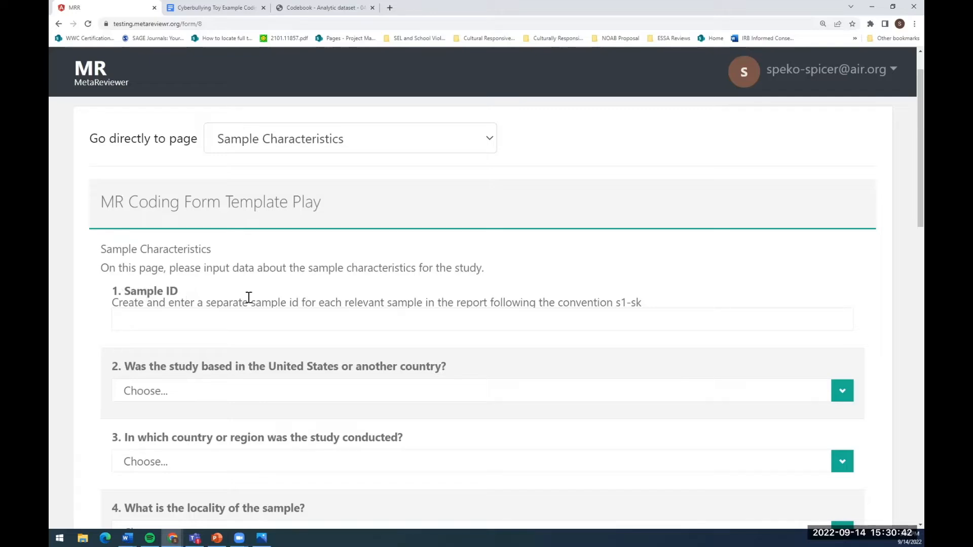
pyautogui.scroll(-3, 391, 355)
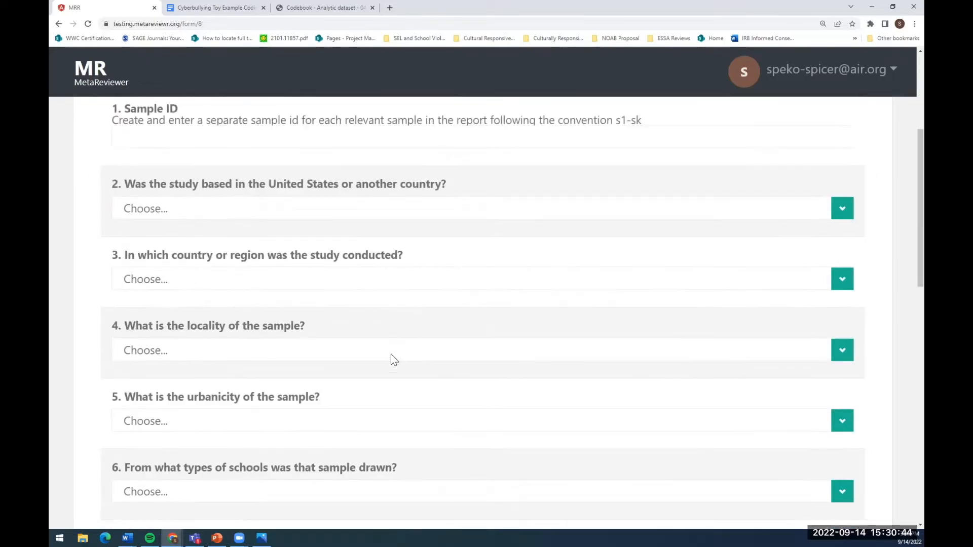
pyautogui.scroll(-3, 391, 355)
pyautogui.scroll(6, 390, 354)
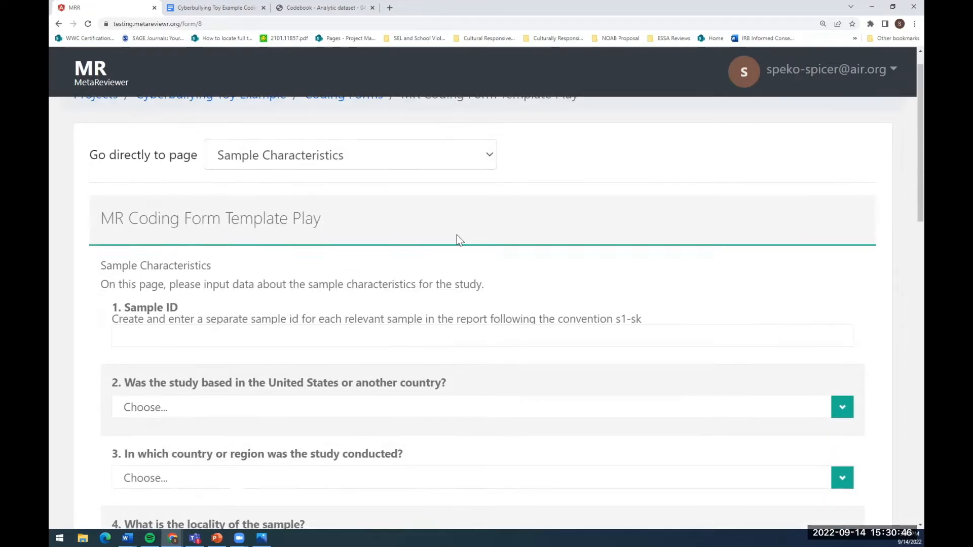
# Step: Go to the Effect Size Information page of MR Coding Form Template Play and examine its effect_size matrix
pyautogui.scroll(1, 466, 218)
pyautogui.click(487, 189)
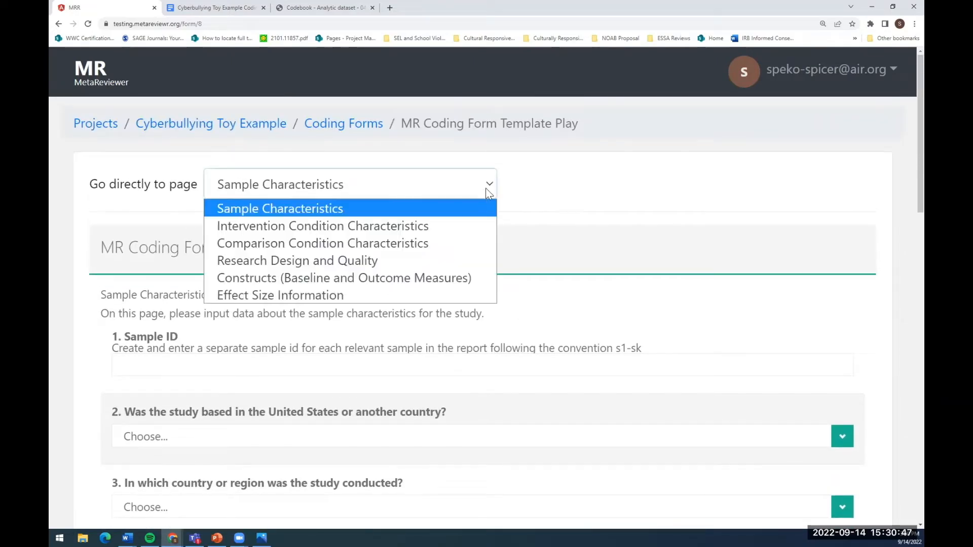
pyautogui.click(426, 296)
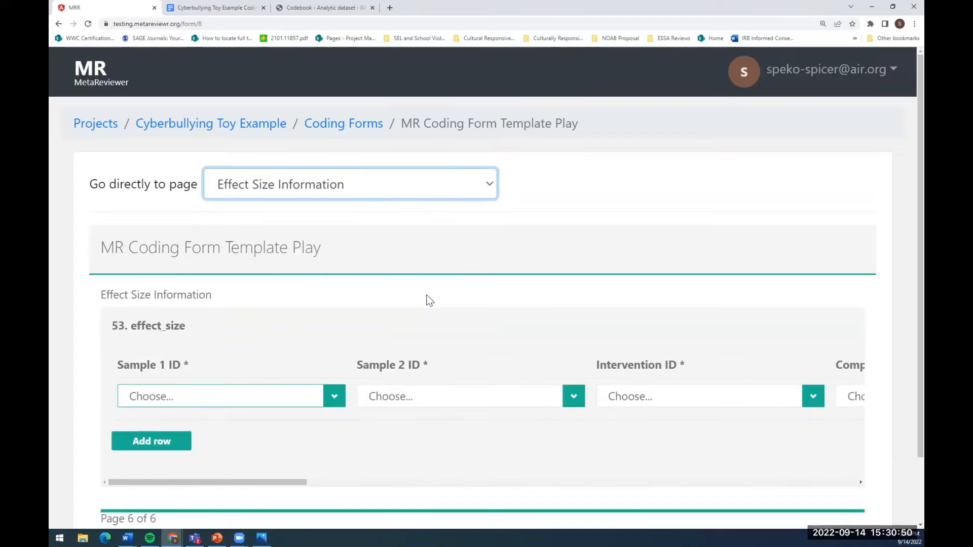
pyautogui.click(428, 379)
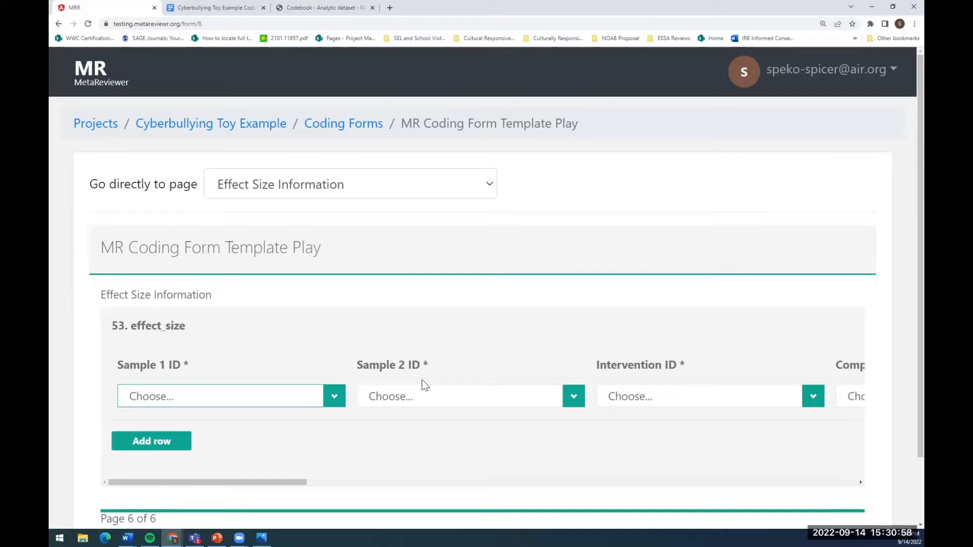
pyautogui.click(490, 184)
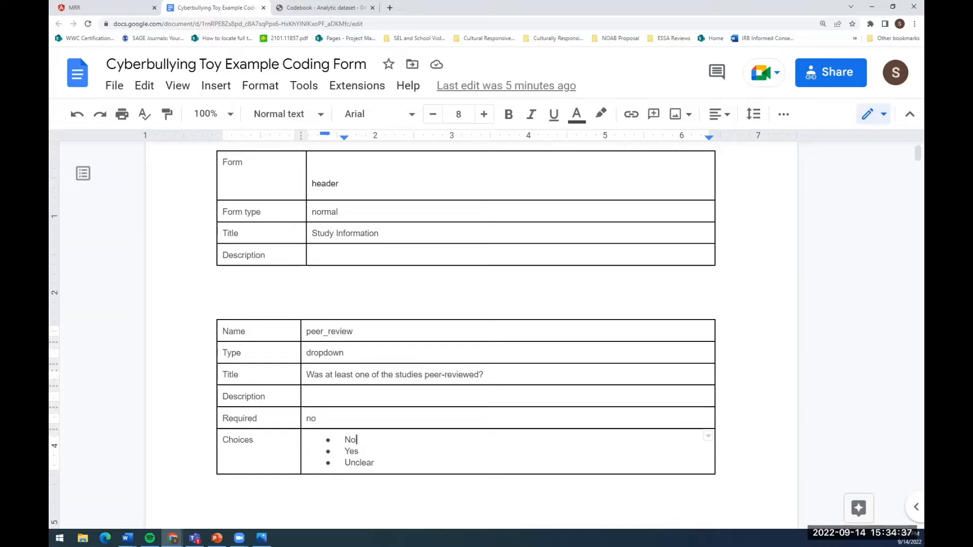
# Step: View the Study Information questions in MetaReviewer, and examine the He05_Country_re description in the Analytic dataset codebook PDF
pyautogui.click(127, 12)
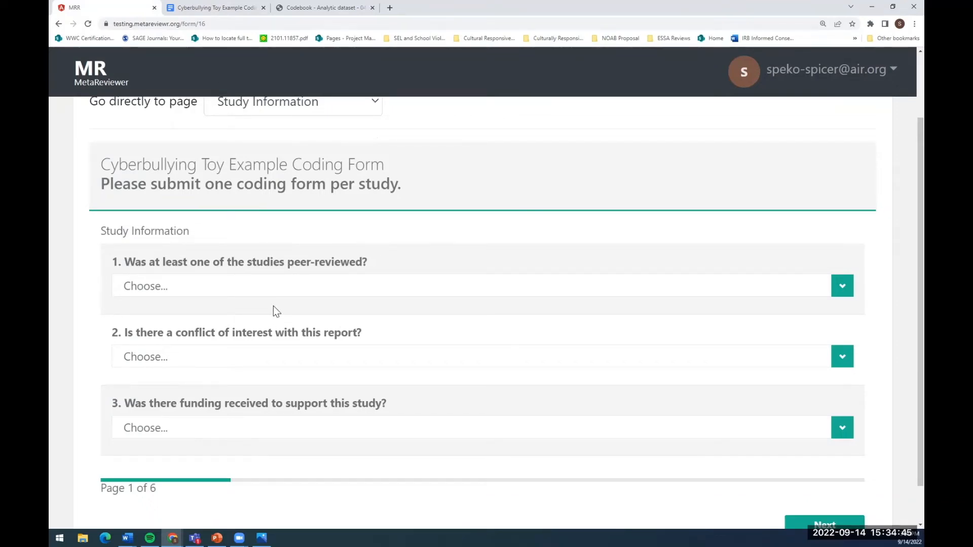
pyautogui.scroll(1, 266, 304)
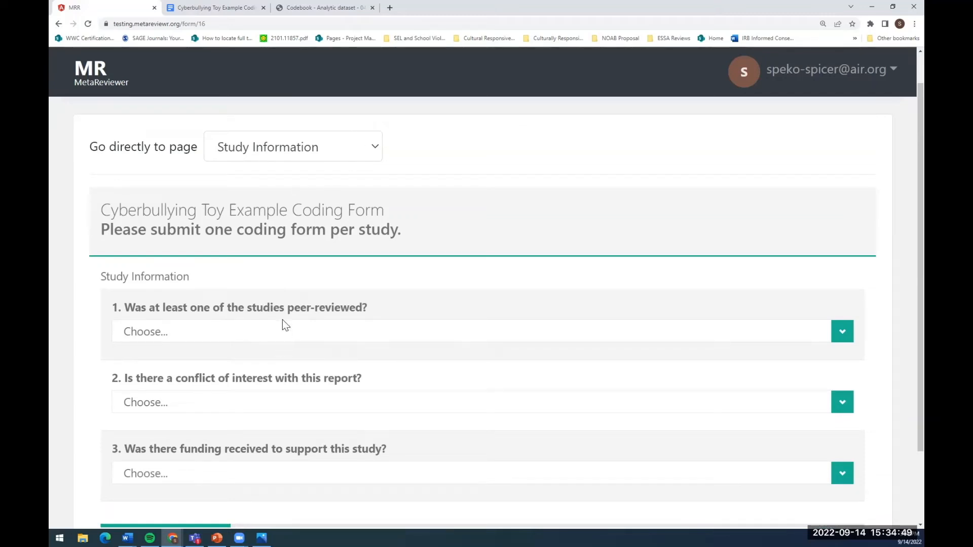
pyautogui.click(326, 9)
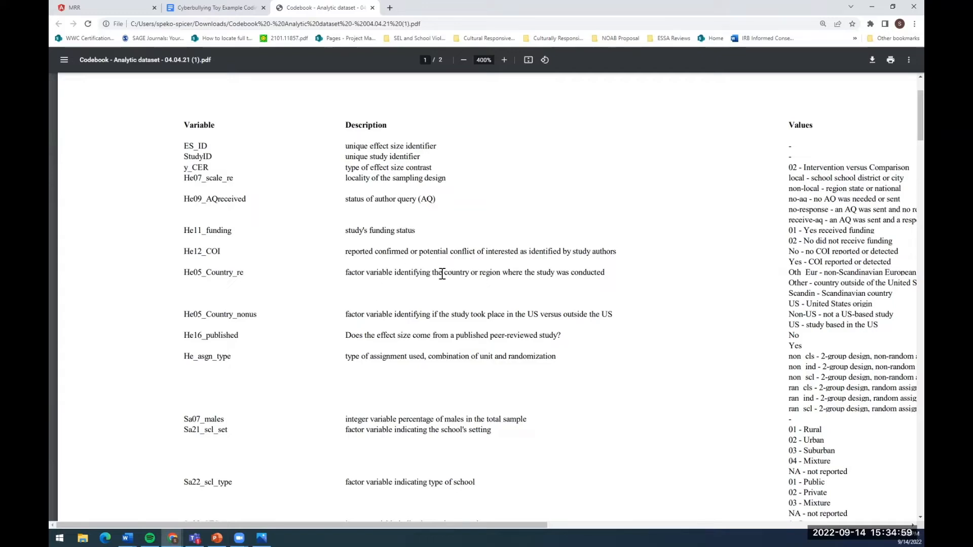
pyautogui.moveTo(439, 273); pyautogui.dragTo(614, 275)
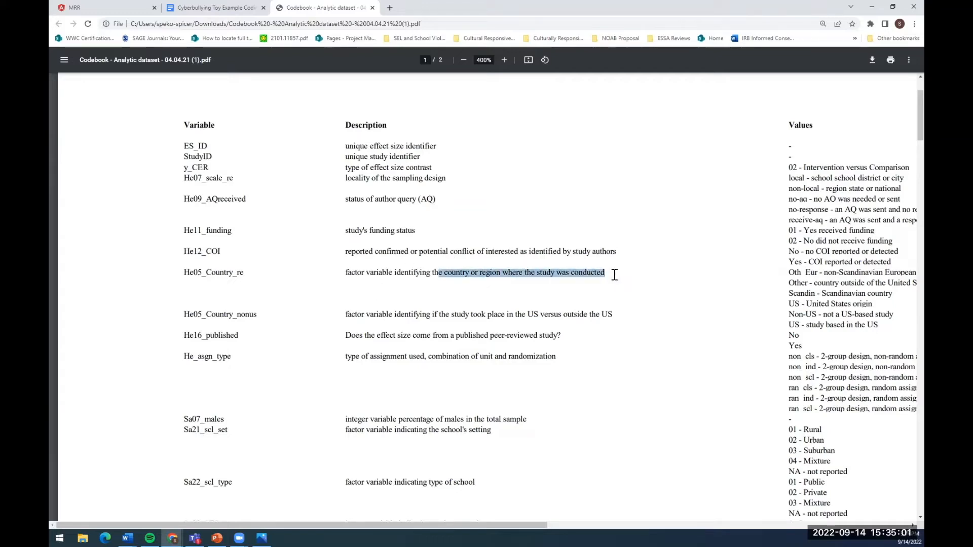
pyautogui.click(622, 275)
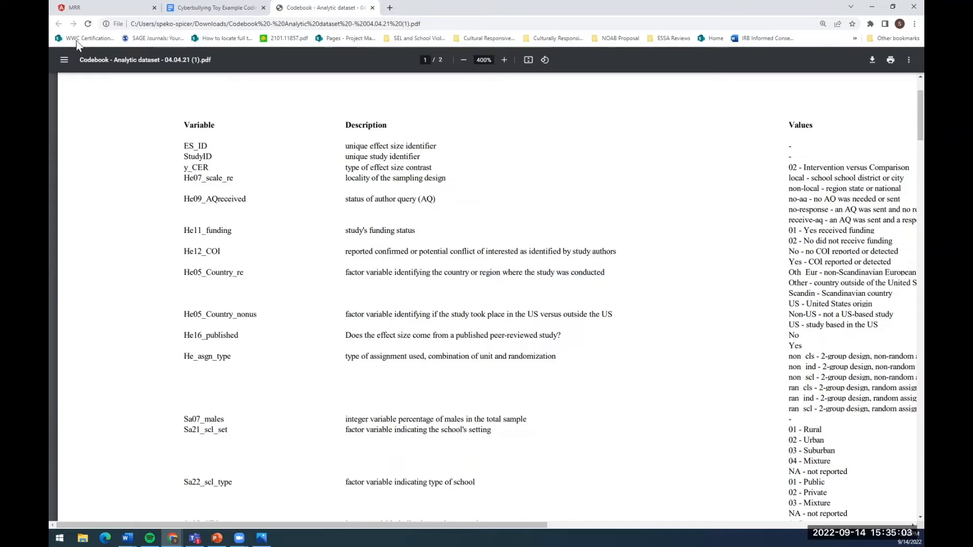
pyautogui.click(111, 10)
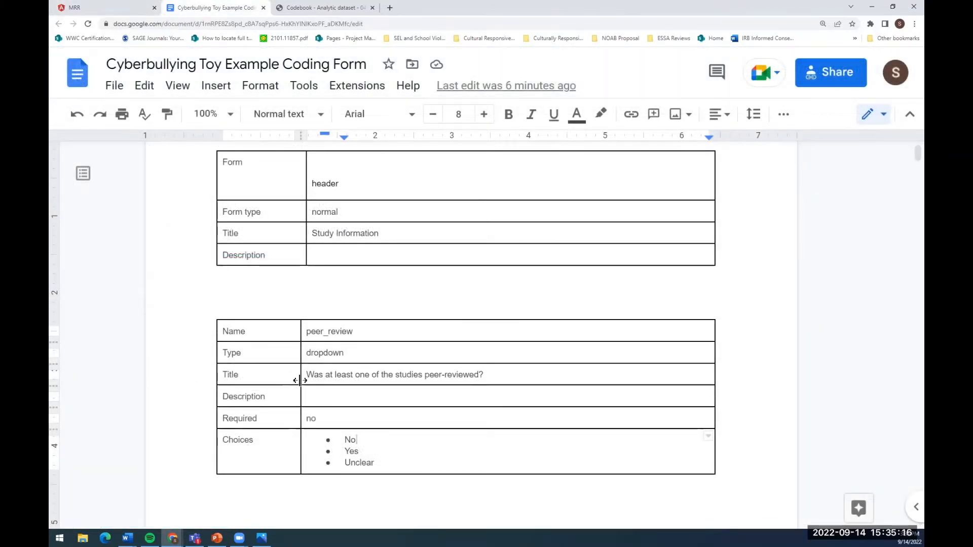
# Step: Duplicate the funding question table directly below the original in the Study Information section
pyautogui.scroll(-4, 299, 380)
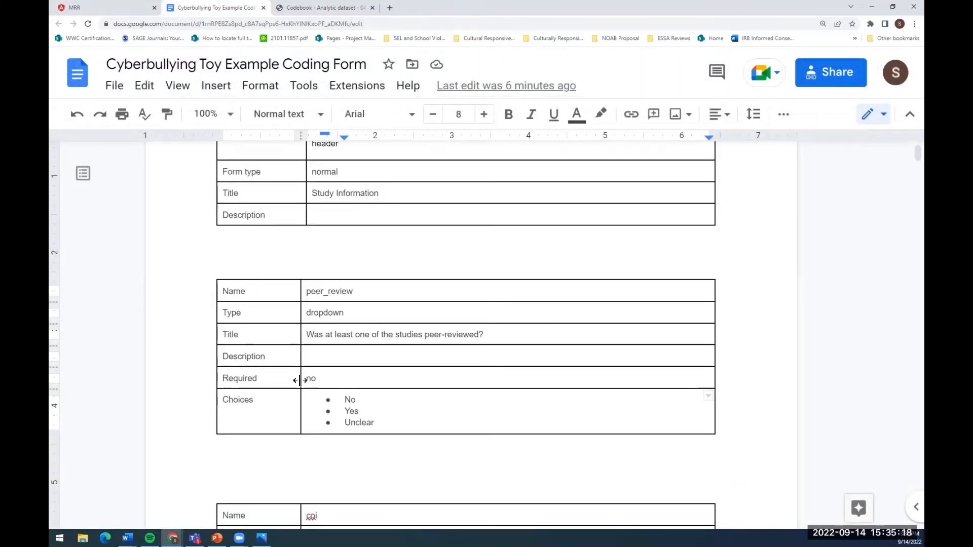
pyautogui.scroll(-10, 304, 366)
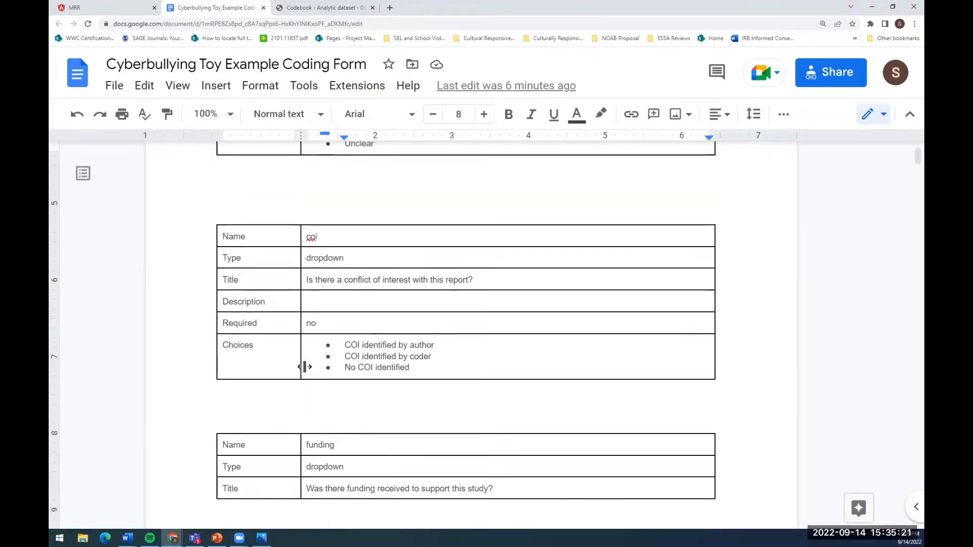
pyautogui.scroll(2, 305, 367)
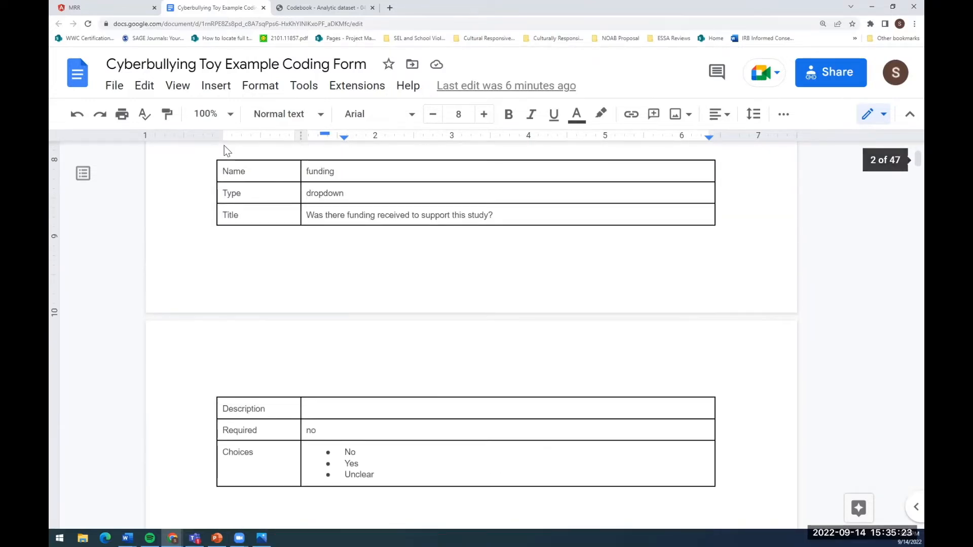
pyautogui.moveTo(220, 167); pyautogui.dragTo(569, 458)
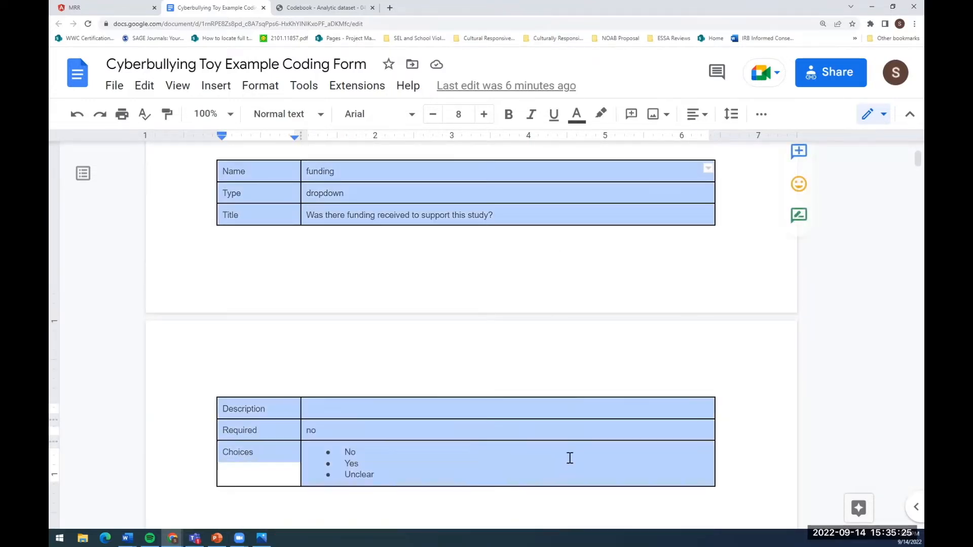
pyautogui.rightClick(449, 457)
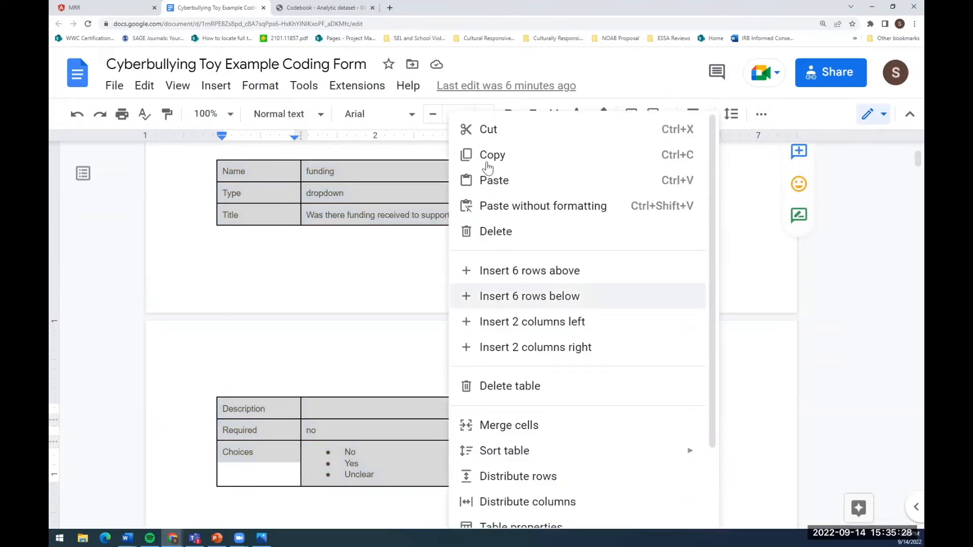
pyautogui.press('Escape')
pyautogui.click(249, 508)
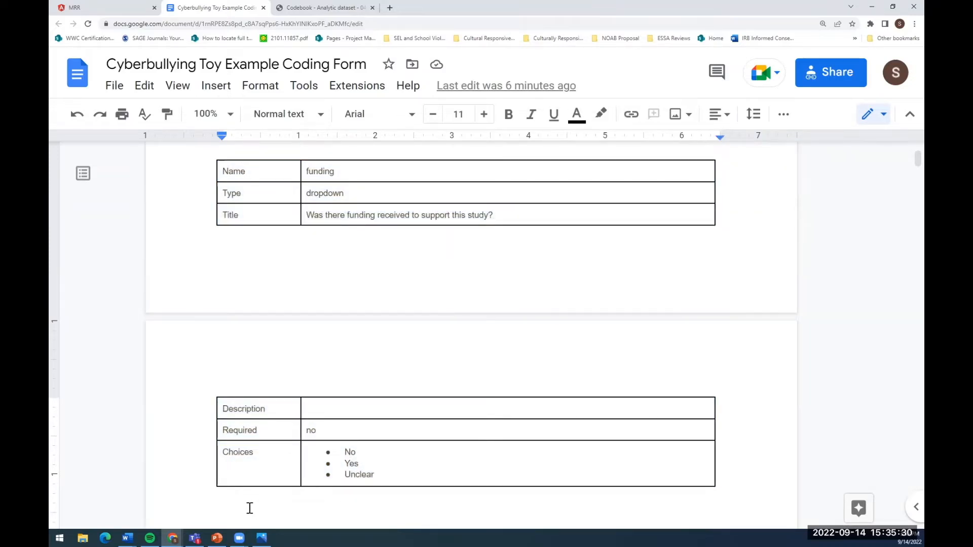
pyautogui.scroll(-5, 357, 411)
pyautogui.hotkey('ctrl', 'v')
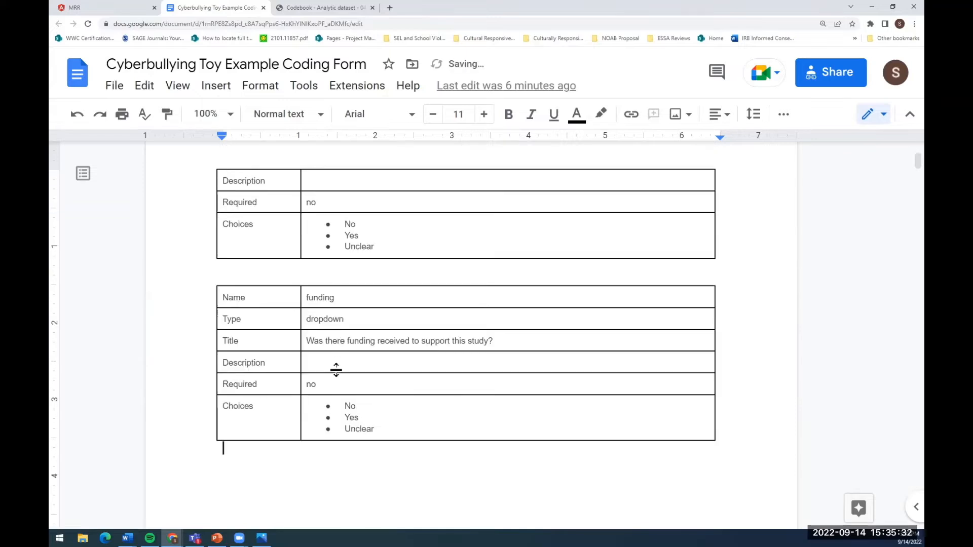
# Step: Check the He05_Country_re description in the codebook PDF, and set the copied question table's Name to country_of_study
pyautogui.click(330, 9)
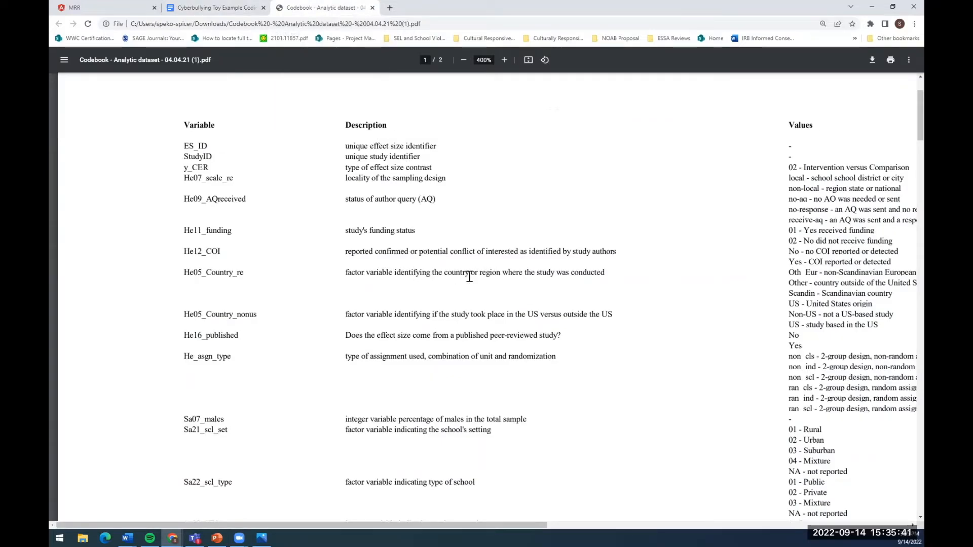
pyautogui.click(228, 8)
pyautogui.doubleClick(324, 297)
pyautogui.write('region')
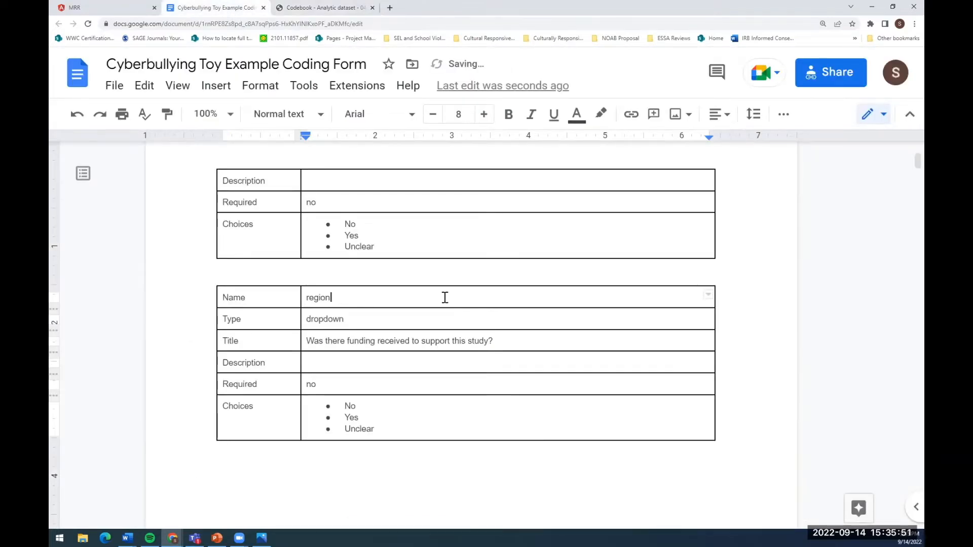
pyautogui.write('-')
pyautogui.press('BackSpace')
pyautogui.press('BackSpace')
pyautogui.press('BackSpace')
pyautogui.press('BackSpace')
pyautogui.press('BackSpace')
pyautogui.press('BackSpace')
pyautogui.press('BackSpace')
pyautogui.write('count')
pyautogui.write('ry_of_study')
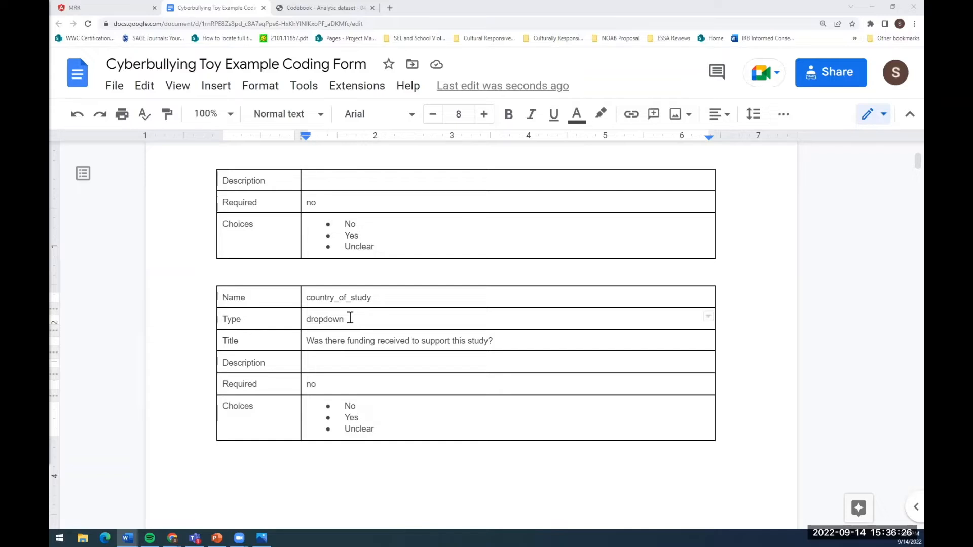
# Step: Set the country_of_study question's Type to radiogroup and its Title to "In which country or region was the study conducted?"
pyautogui.moveTo(349, 319); pyautogui.dragTo(306, 318)
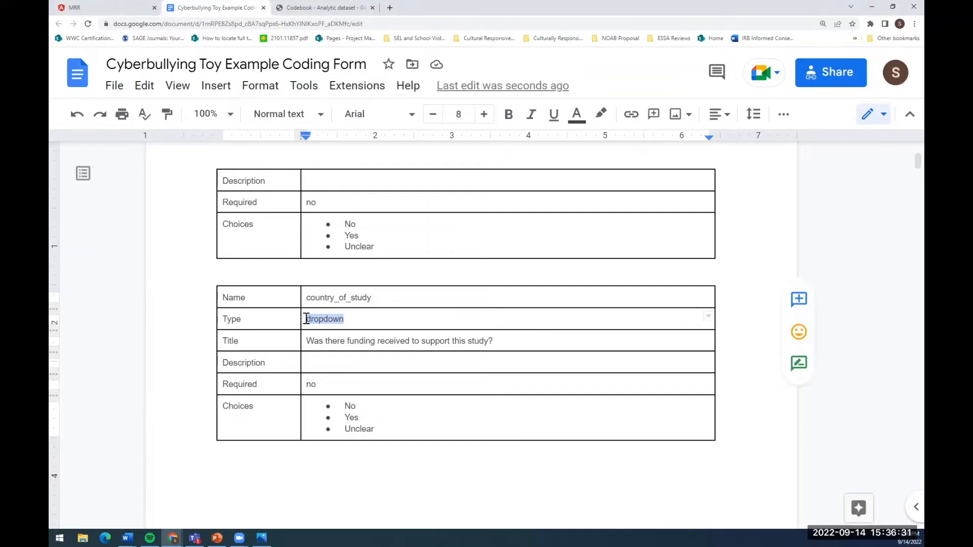
pyautogui.write('radiogrou')
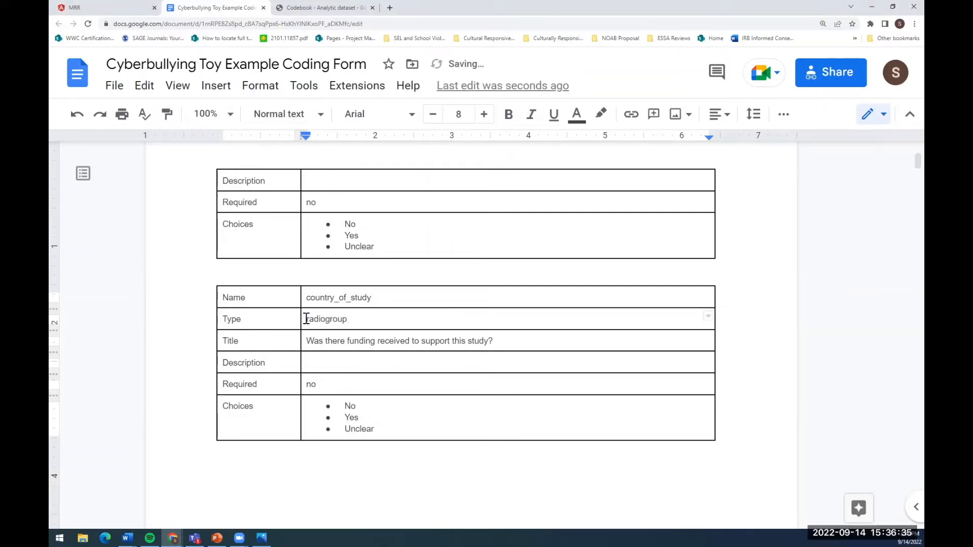
pyautogui.tripleClick(501, 341)
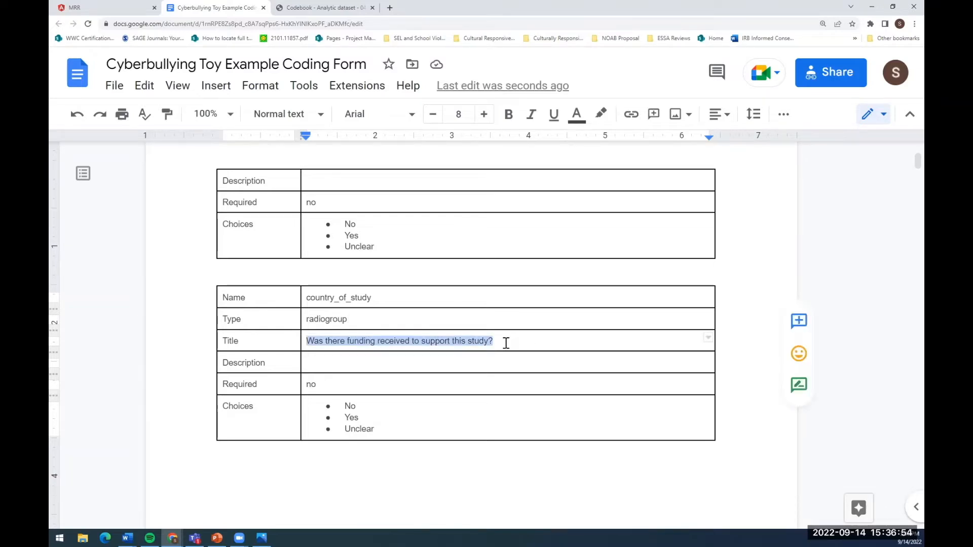
pyautogui.click(506, 343)
pyautogui.moveTo(503, 343); pyautogui.dragTo(309, 340)
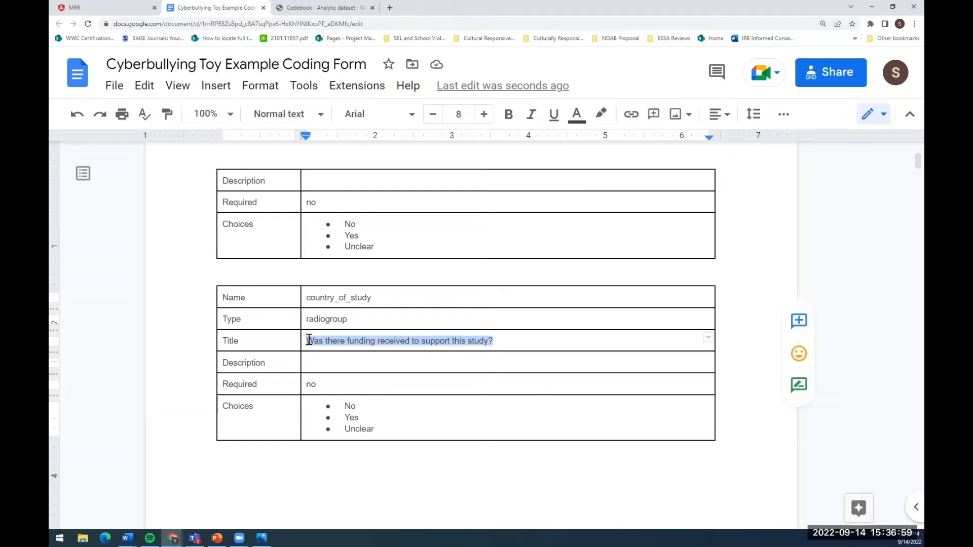
pyautogui.write('In which country or ')
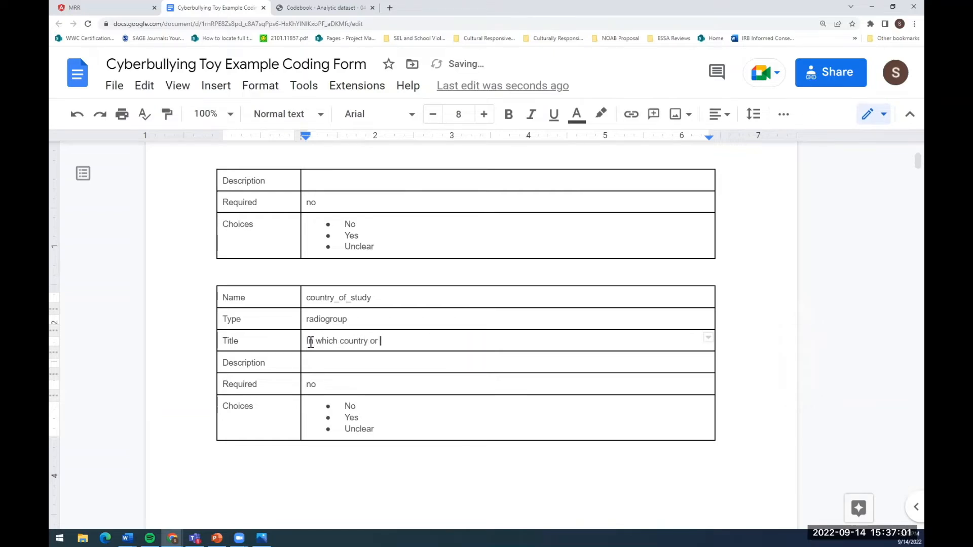
pyautogui.write('region was the study conducted?')
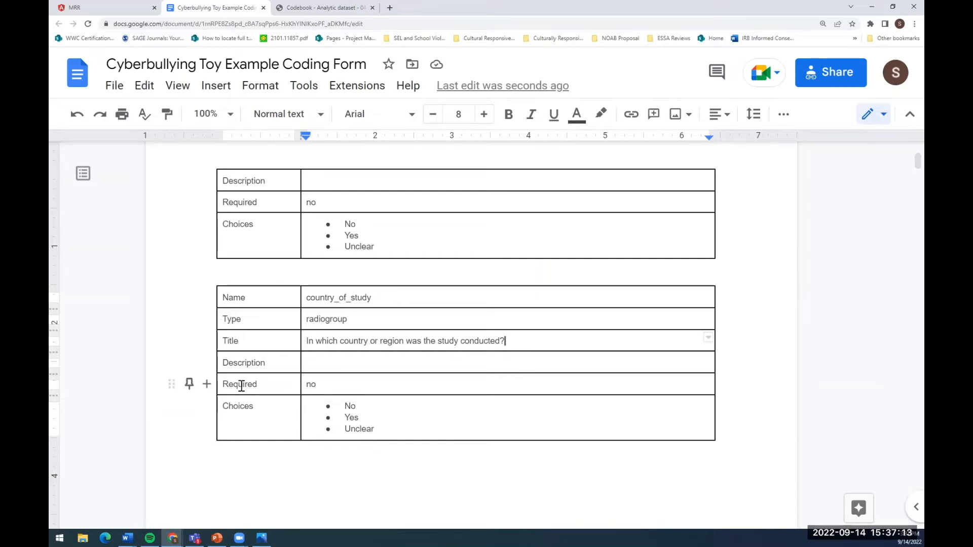
# Step: Review the Required and Choices entries of country_of_study, and examine the He05_Country_re values in the codebook PDF
pyautogui.click(330, 384)
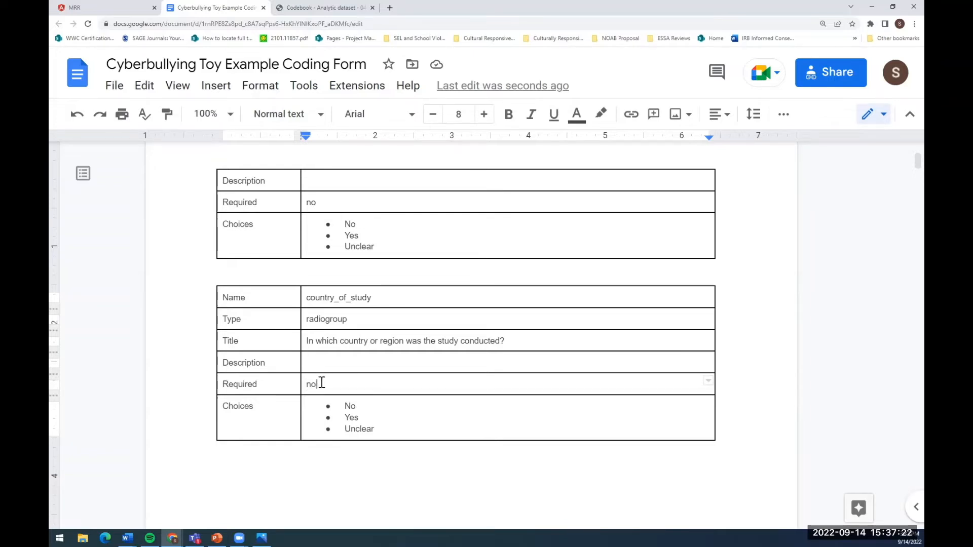
pyautogui.moveTo(380, 429); pyautogui.dragTo(350, 406)
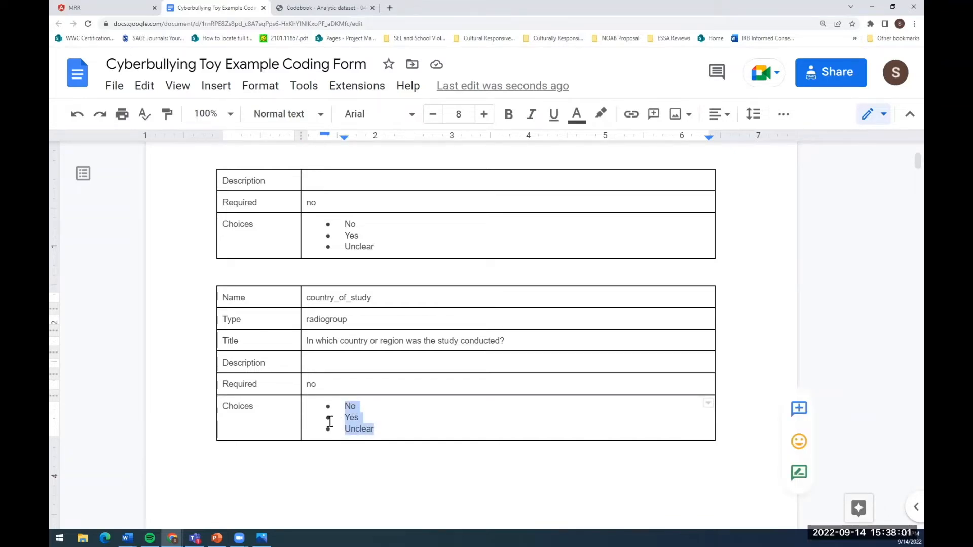
pyautogui.click(306, 10)
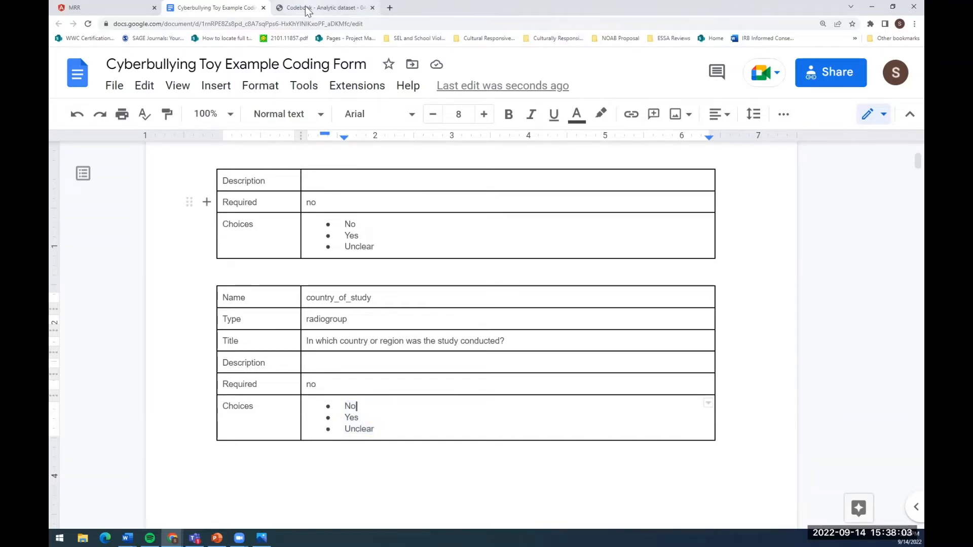
pyautogui.click(306, 10)
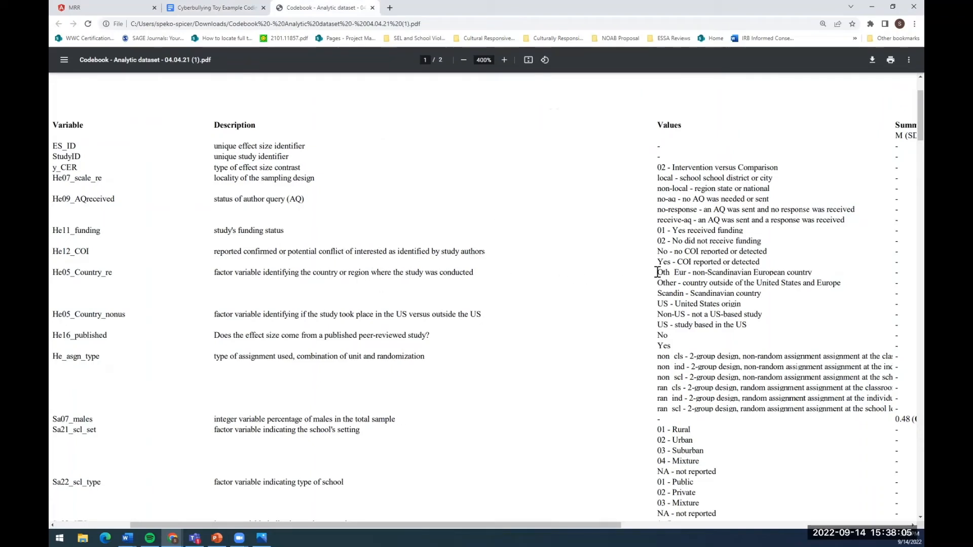
pyautogui.moveTo(657, 272); pyautogui.dragTo(747, 304)
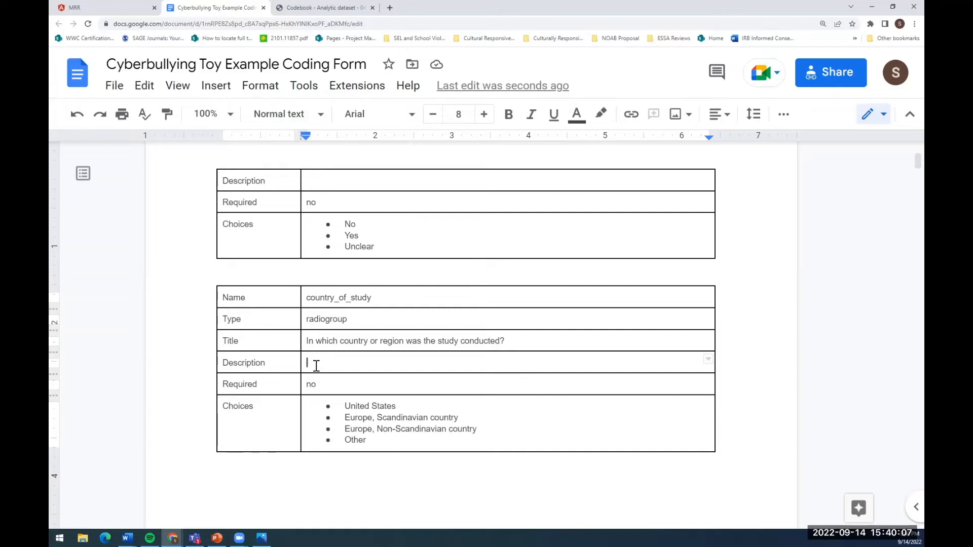
# Step: Enter "Scandinavian countries include Denmark, Norway, and Sweden." as the country_of_study question's Description
pyautogui.write('Swe')
pyautogui.write('n')
pyautogui.press('BackSpace')
pyautogui.press('BackSpace')
pyautogui.press('BackSpace')
pyautogui.write('candinavian coutnr')
pyautogui.press('BackSpace')
pyautogui.press('BackSpace')
pyautogui.press('BackSpace')
pyautogui.write('ntries ')
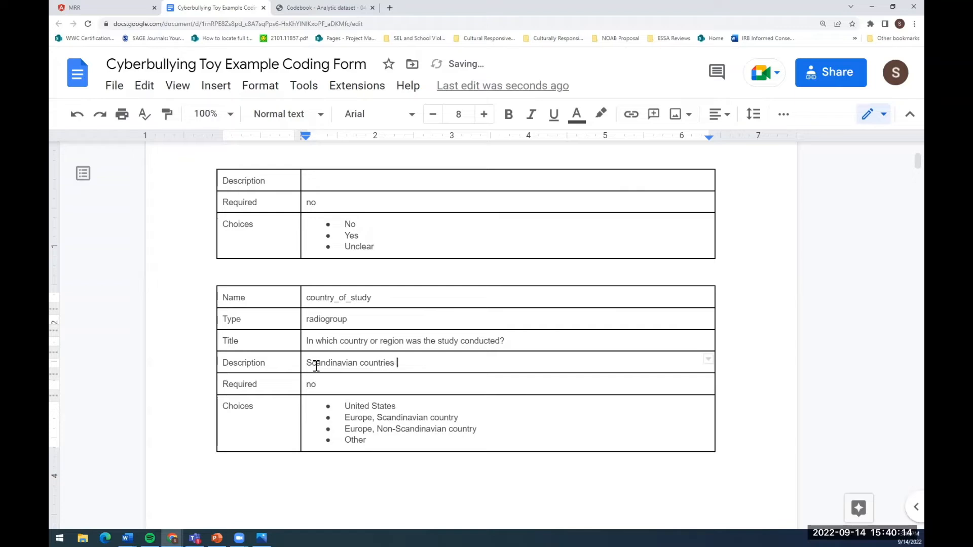
pyautogui.write('include Denmark,')
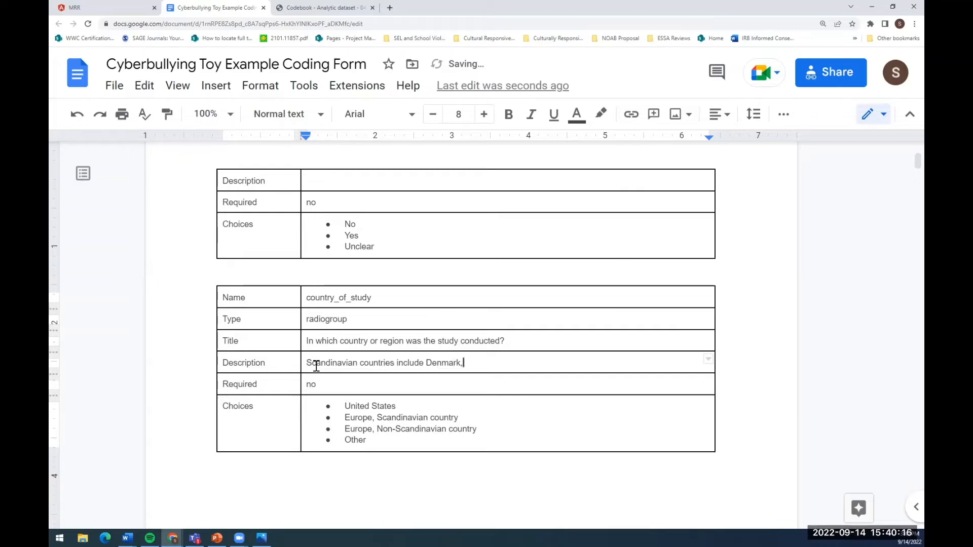
pyautogui.write(' Norway, and Sweden.')
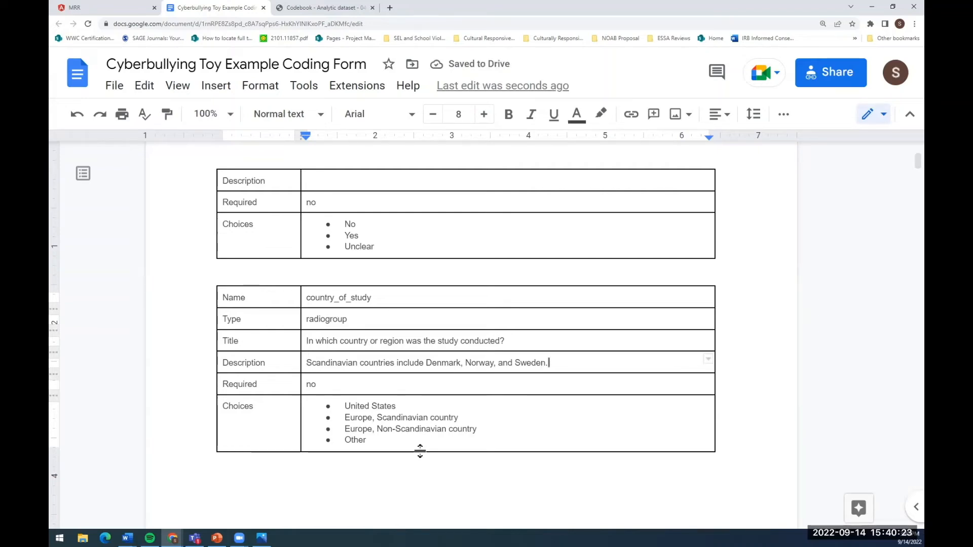
# Step: Compare the country_of_study choices with question 4 and its description on the Study Information page of Cyberbullying Toy Example Coding Form - 2 in MetaReviewer
pyautogui.click(380, 442)
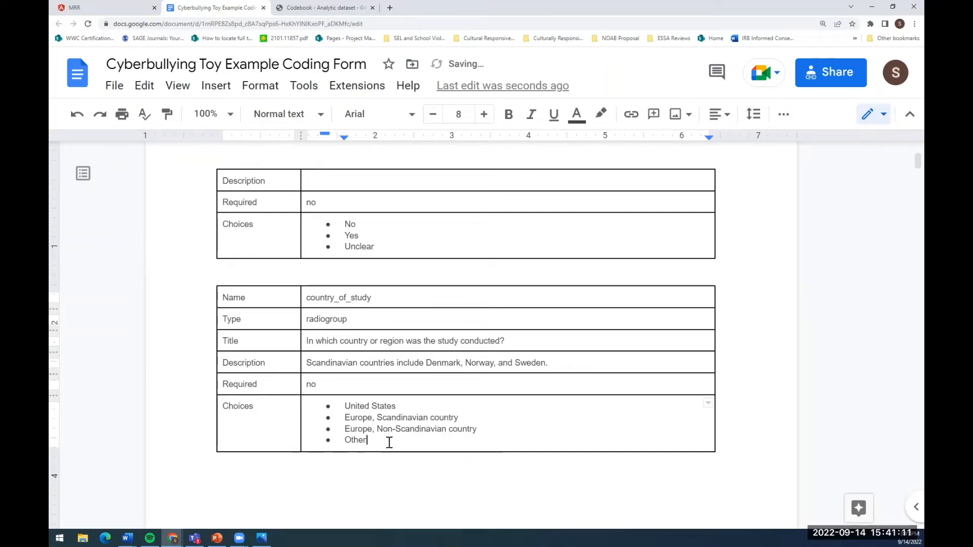
pyautogui.moveTo(345, 407); pyautogui.dragTo(380, 447)
pyautogui.click(380, 447)
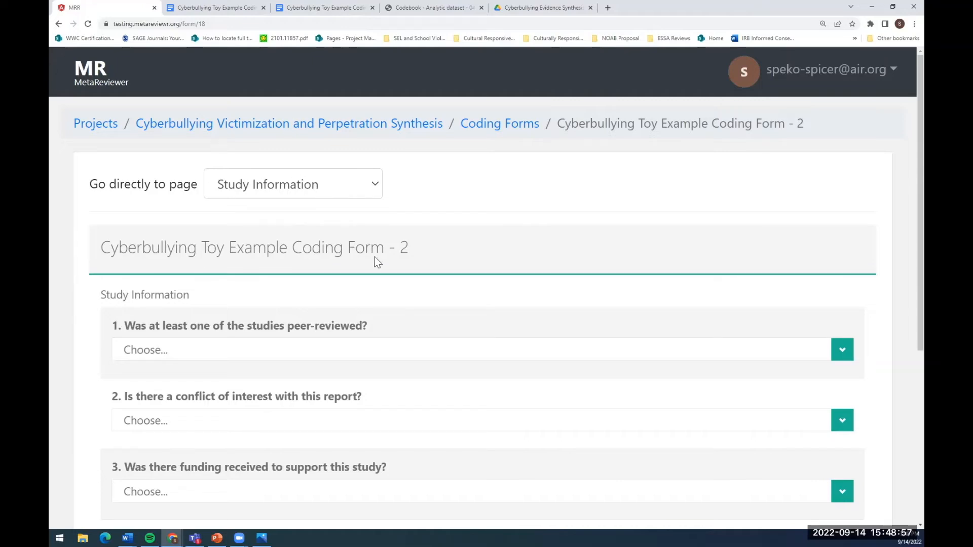
pyautogui.scroll(-5, 427, 349)
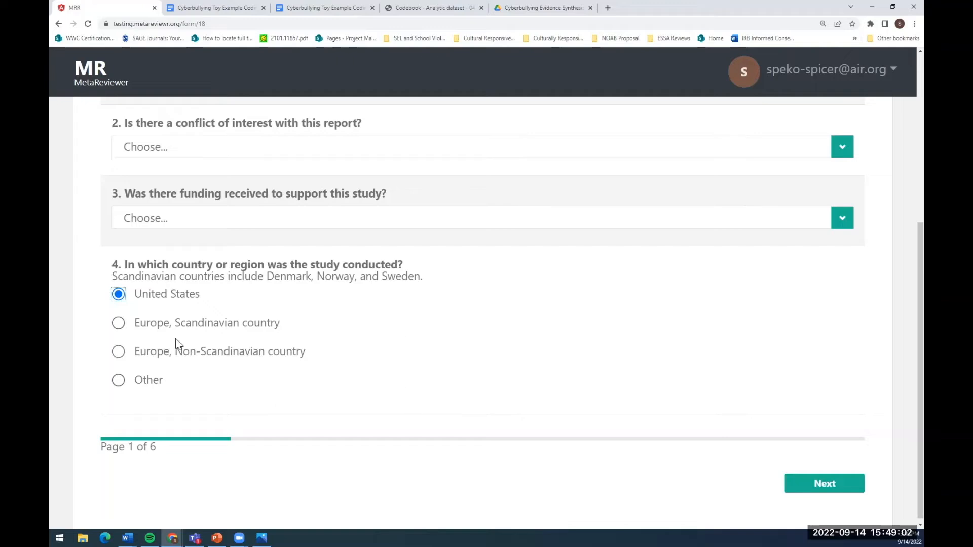
pyautogui.moveTo(113, 276); pyautogui.dragTo(496, 311)
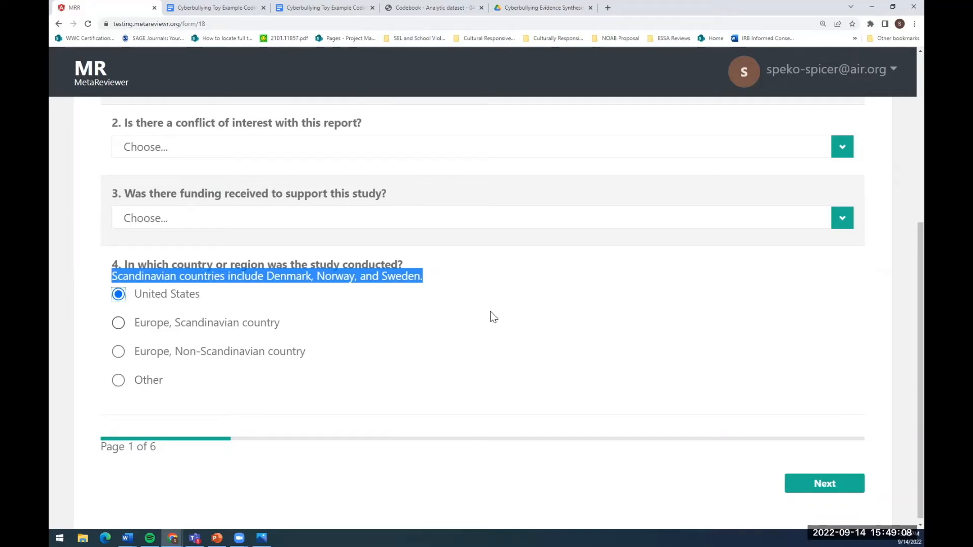
pyautogui.click(496, 317)
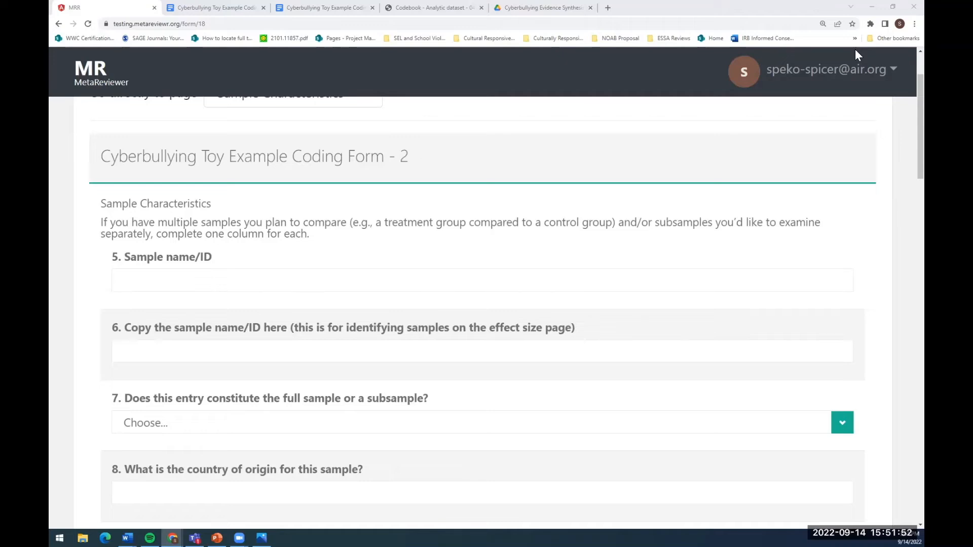
# Step: Review the Sample Characteristics page questions, focusing on the open text field for the sample's country of origin
pyautogui.scroll(1, 372, 142)
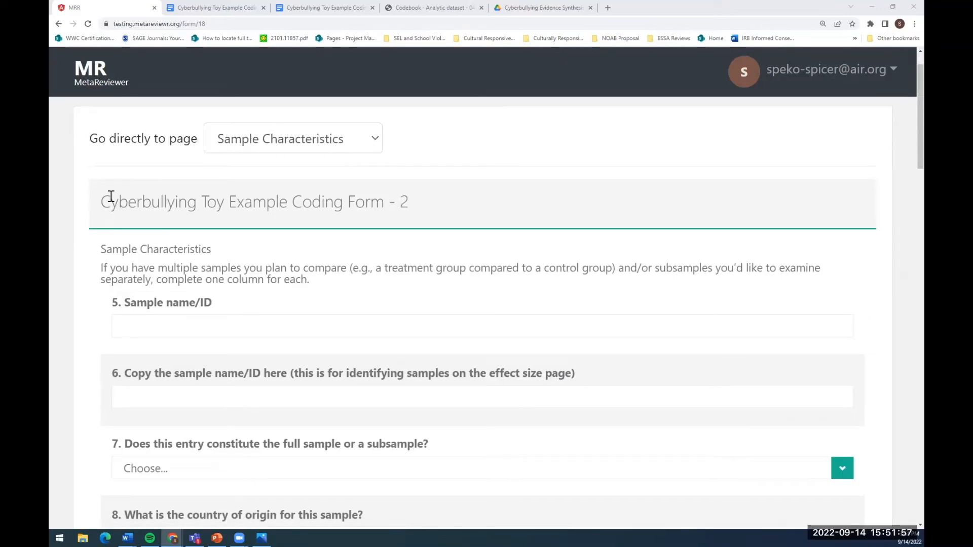
pyautogui.scroll(-4, 434, 347)
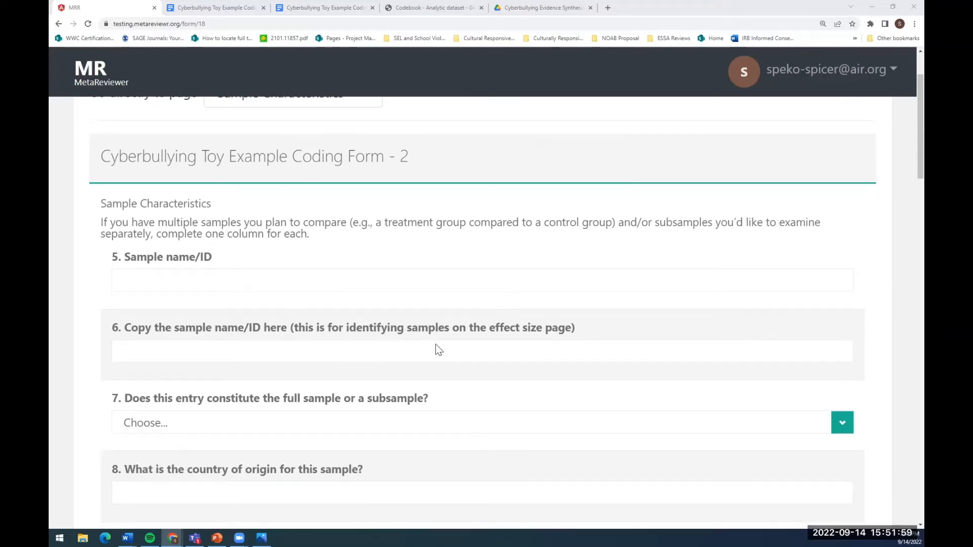
pyautogui.scroll(-1, 260, 309)
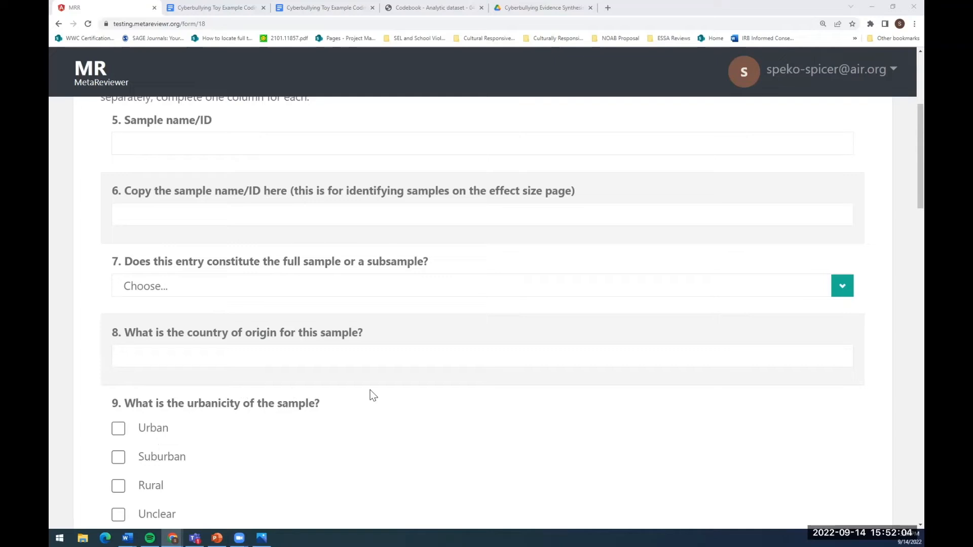
pyautogui.click(125, 358)
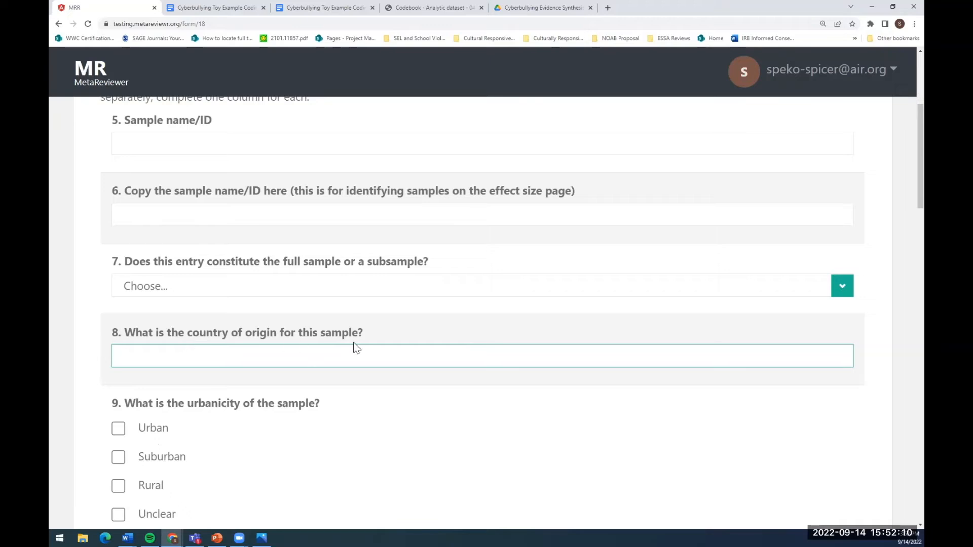
# Step: Highlight the four He05_Country_re values in the codebook PDF to examine the country categories
pyautogui.click(439, 11)
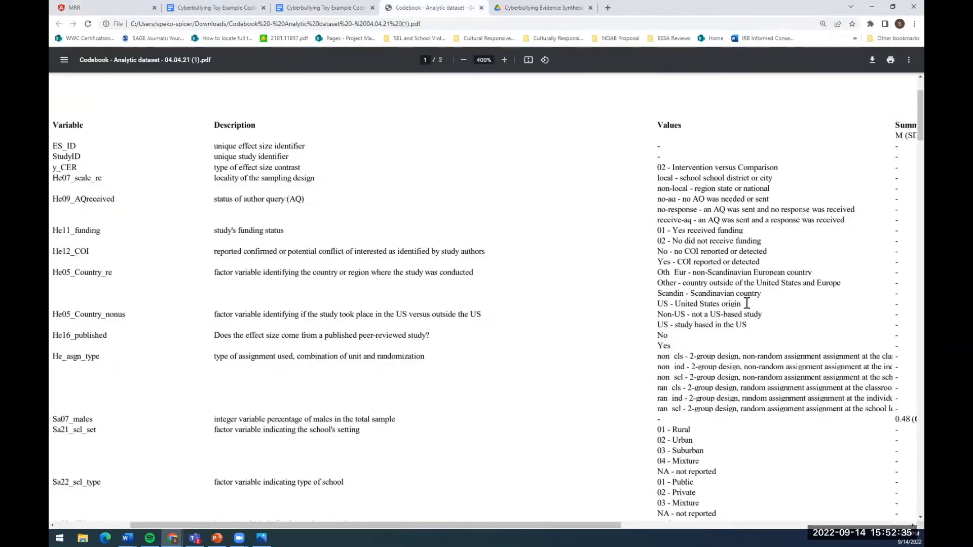
pyautogui.moveTo(714, 291); pyautogui.dragTo(682, 304)
pyautogui.click(681, 304)
pyautogui.moveTo(657, 272); pyautogui.dragTo(742, 304)
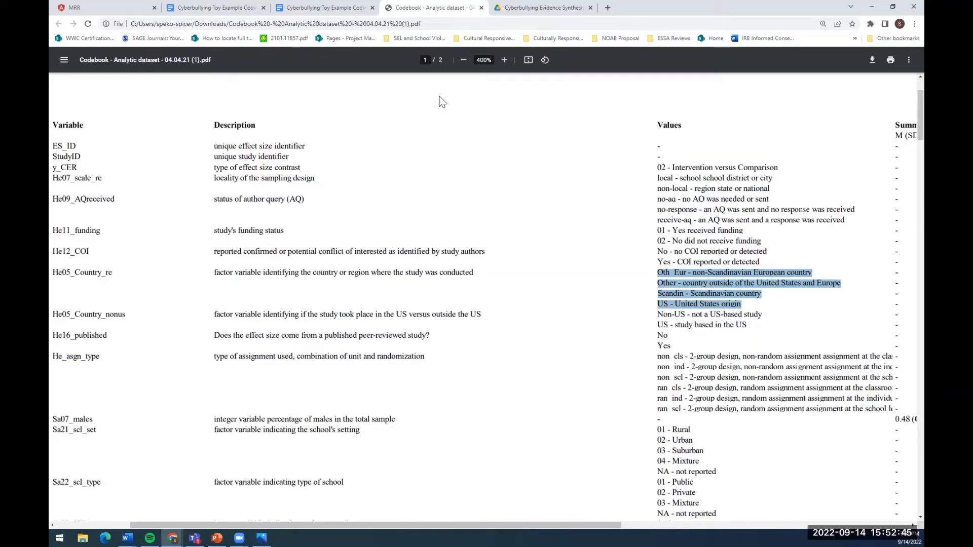
# Step: Return to the Cyberbullying Toy Example Coding Form - 2 document and examine the country question table in the Sample Characteristics form
pyautogui.click(301, 9)
pyautogui.scroll(4, 362, 322)
pyautogui.scroll(6, 405, 377)
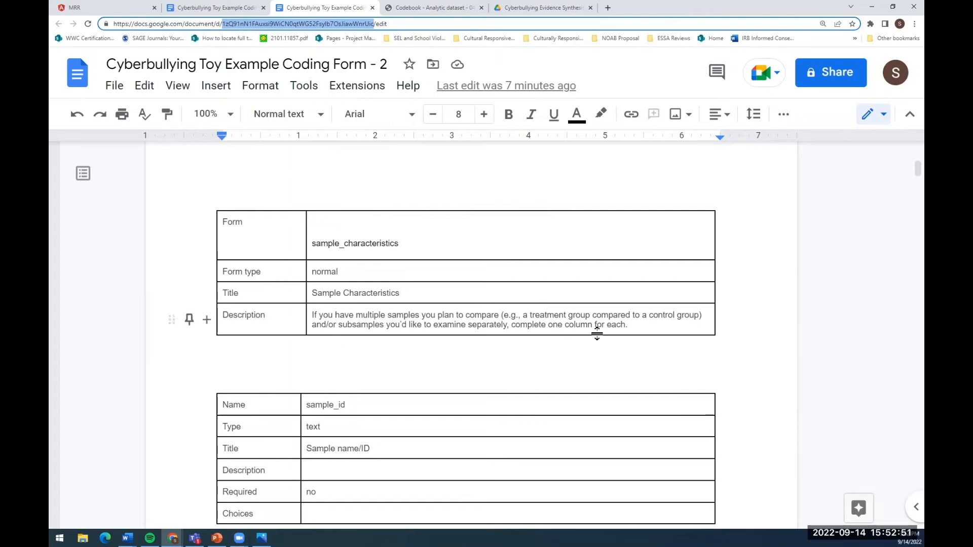
pyautogui.scroll(-9, 377, 411)
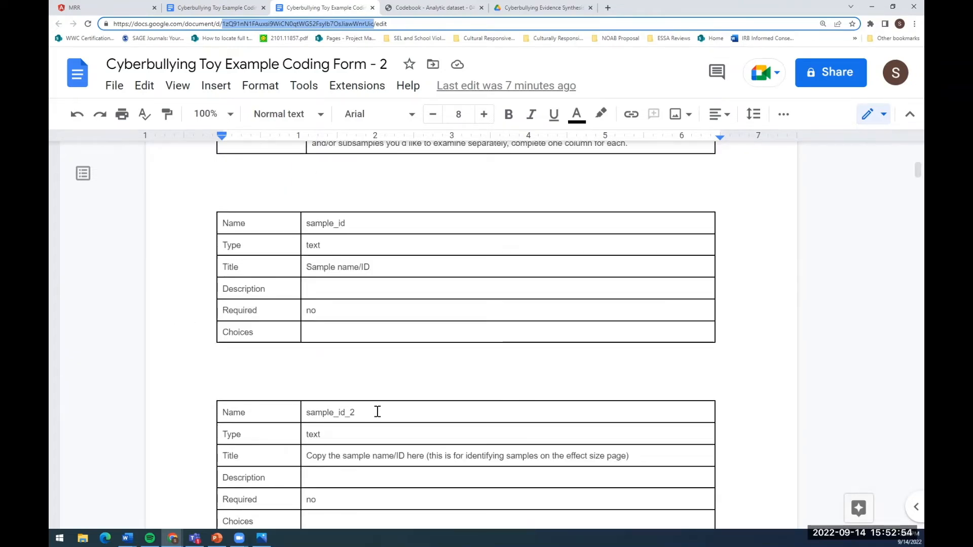
pyautogui.scroll(-7, 378, 412)
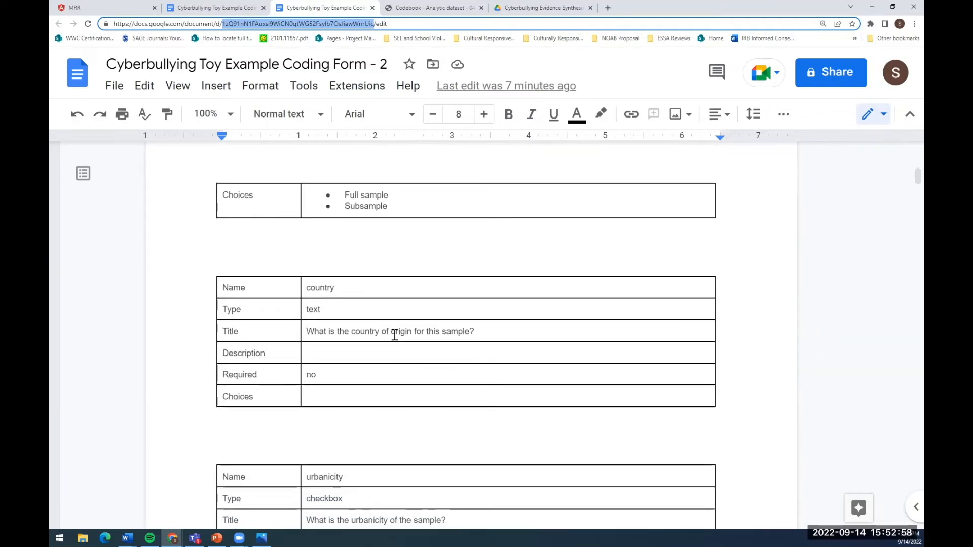
pyautogui.click(395, 334)
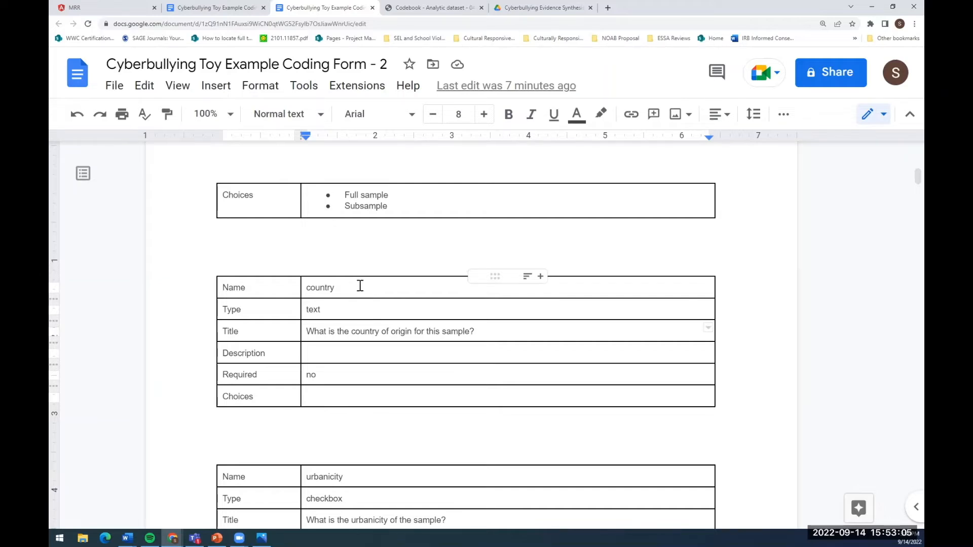
pyautogui.scroll(-1, 360, 285)
pyautogui.moveTo(358, 245); pyautogui.dragTo(312, 245)
pyautogui.click(354, 243)
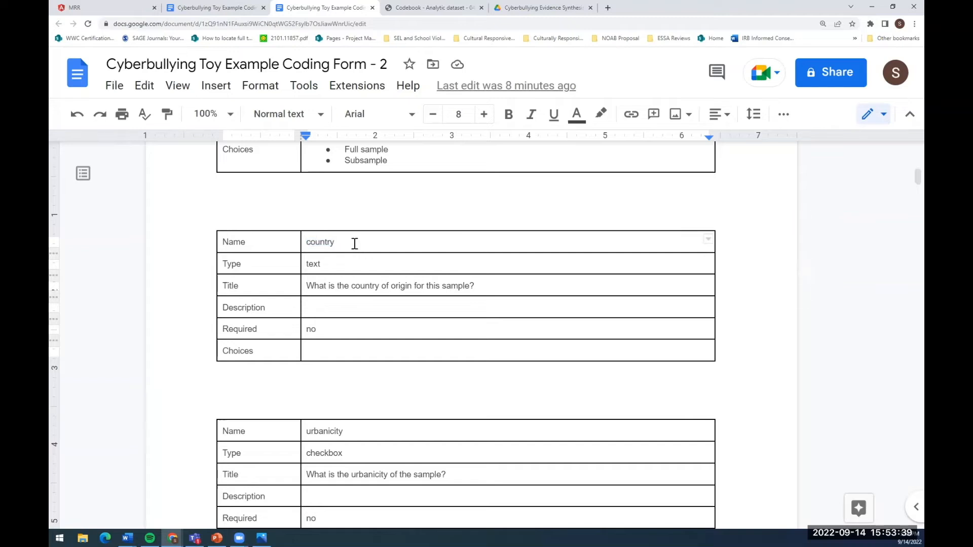
pyautogui.doubleClick(321, 243)
pyautogui.click(348, 243)
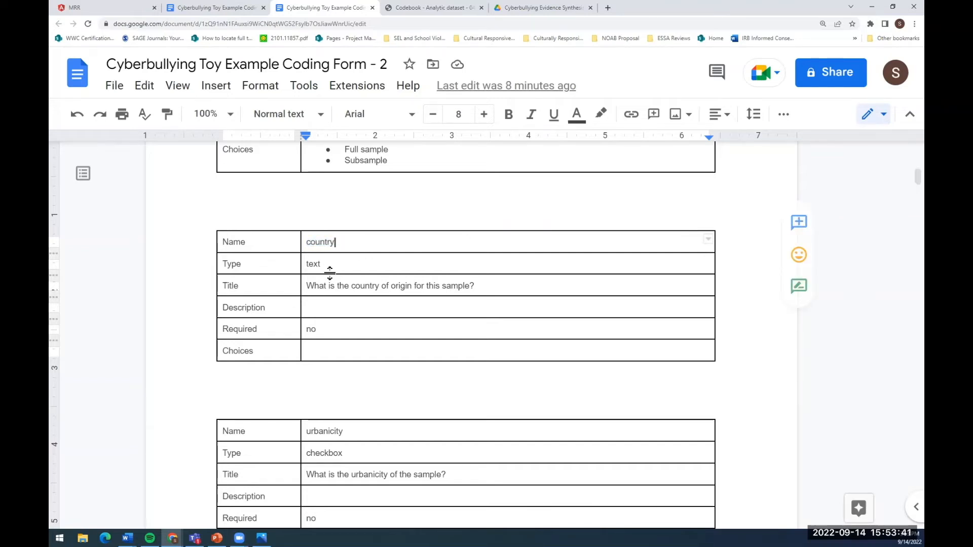
# Step: Change the country question's Type to dropdown
pyautogui.moveTo(325, 264); pyautogui.dragTo(311, 264)
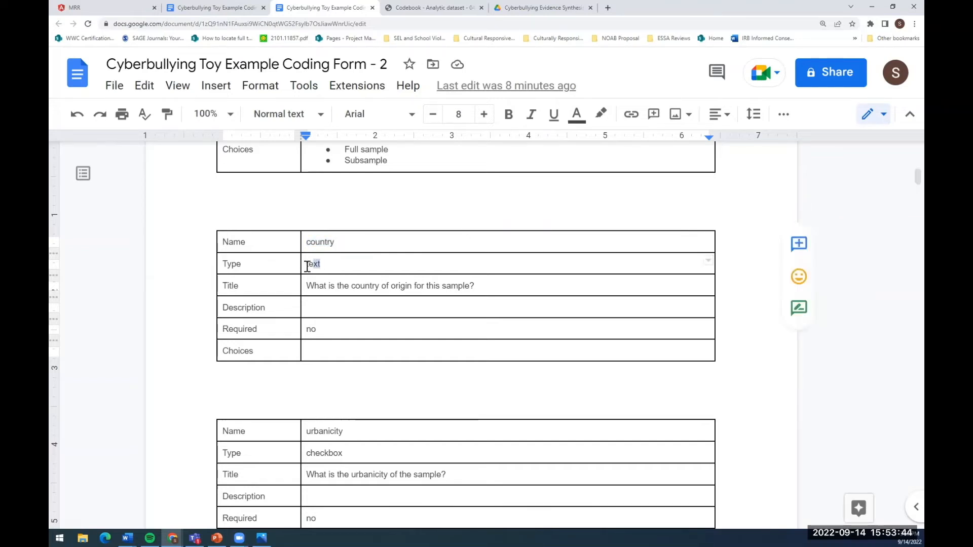
pyautogui.hotkey('shift', 'Home')
pyautogui.write('drop')
pyautogui.press('BackSpace')
pyautogui.press('BackSpace')
pyautogui.press('BackSpace')
pyautogui.press('BackSpace')
pyautogui.write('dropdown')
pyautogui.click(327, 285)
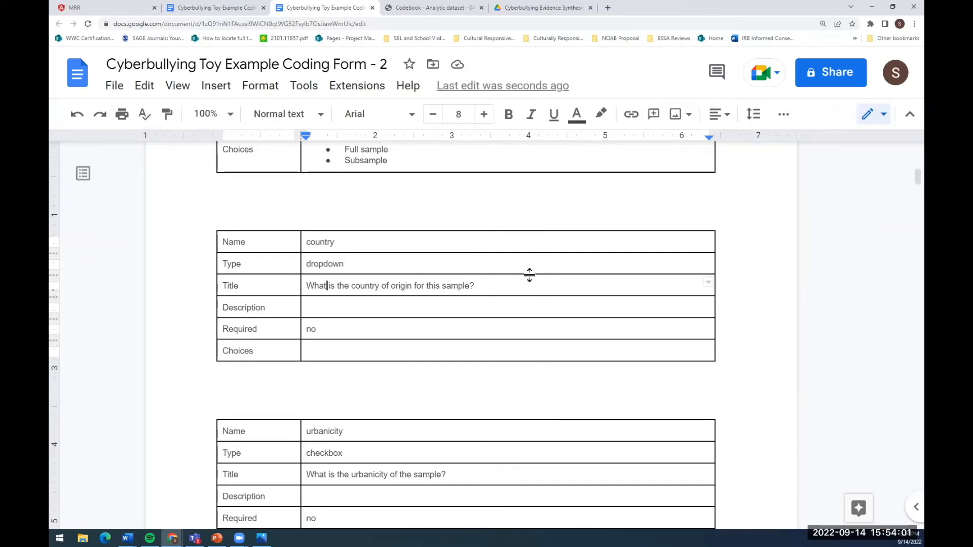
pyautogui.click(347, 264)
# Step: Replace the country question's Title with "In which country or region was the study conducted?" copied from the country_of_study table
pyautogui.moveTo(307, 287); pyautogui.dragTo(477, 286)
pyautogui.click(478, 290)
pyautogui.scroll(12, 497, 306)
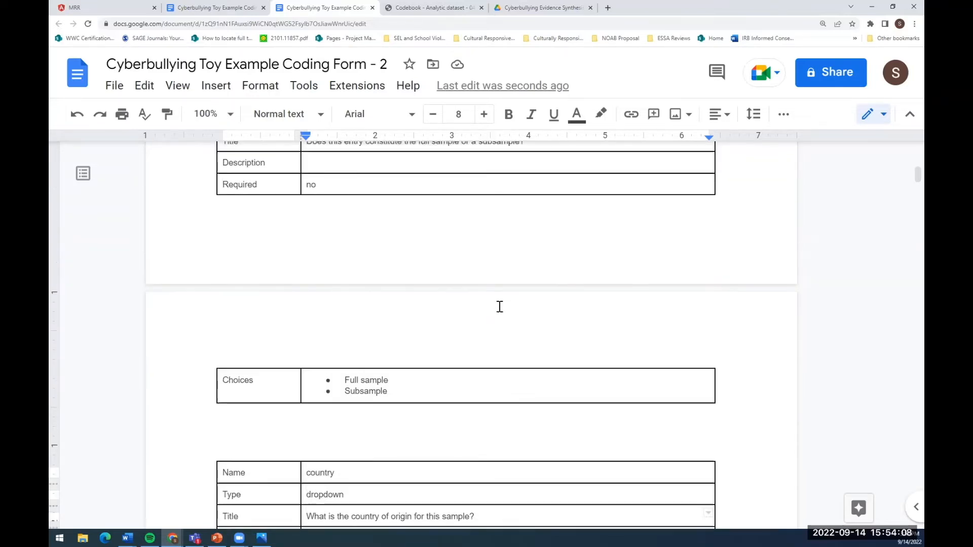
pyautogui.scroll(14, 499, 307)
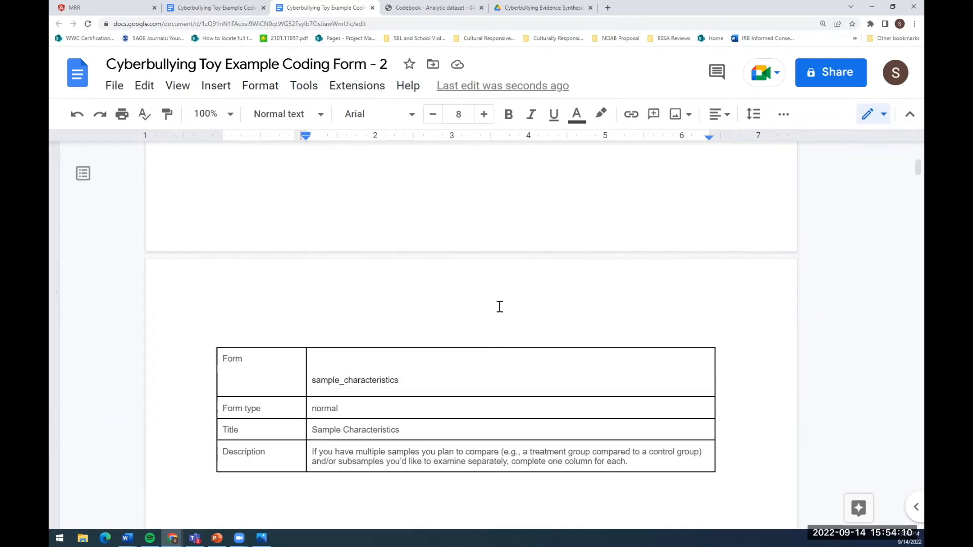
pyautogui.scroll(2, 499, 307)
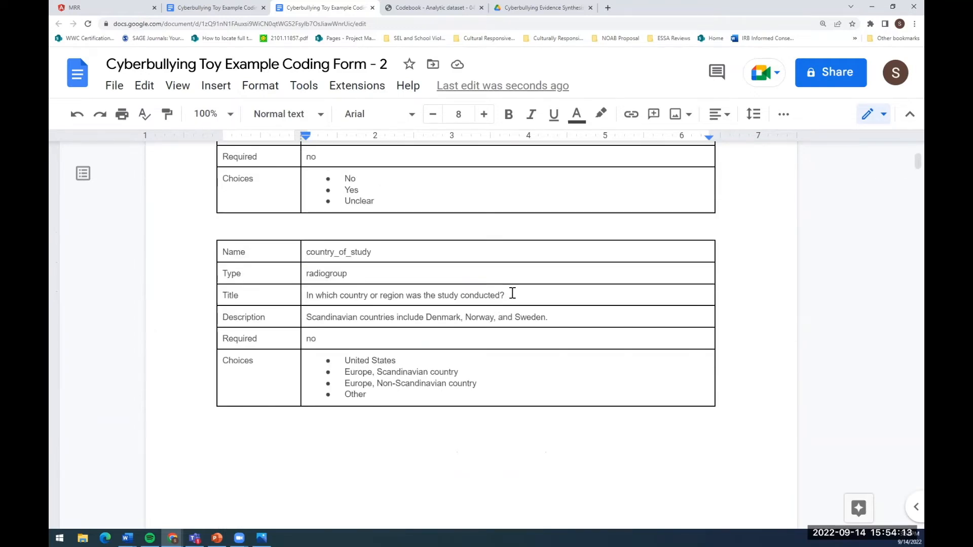
pyautogui.moveTo(512, 295); pyautogui.dragTo(308, 295)
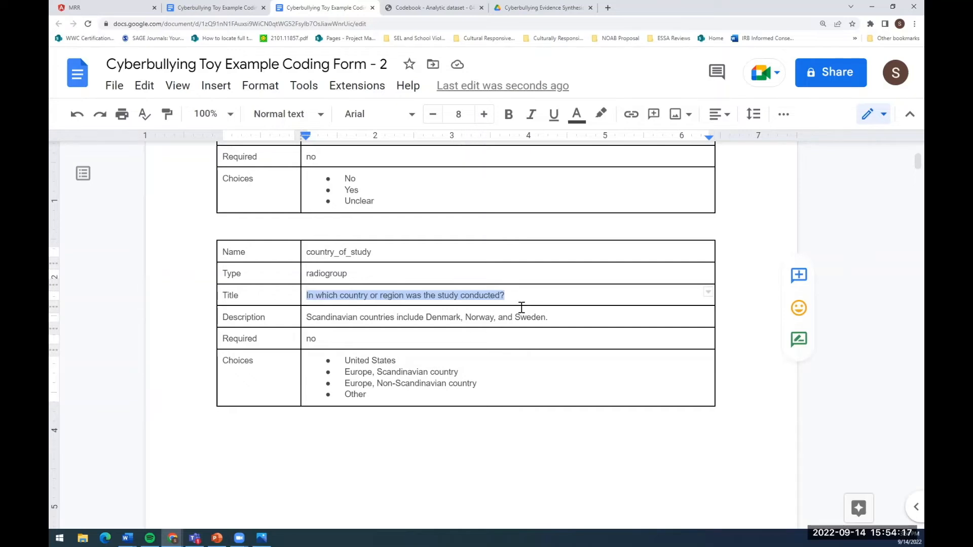
pyautogui.scroll(-20, 521, 307)
pyautogui.scroll(-4, 520, 310)
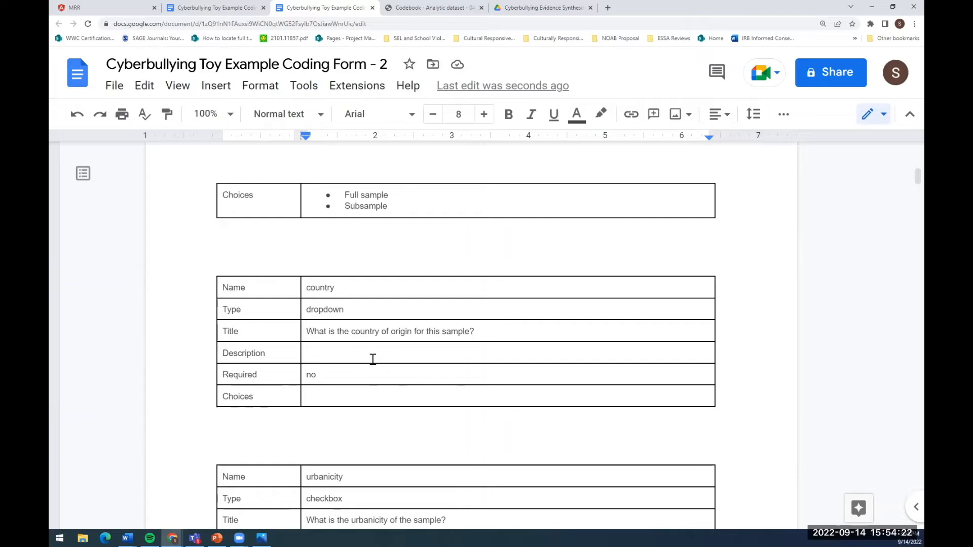
pyautogui.tripleClick(395, 330)
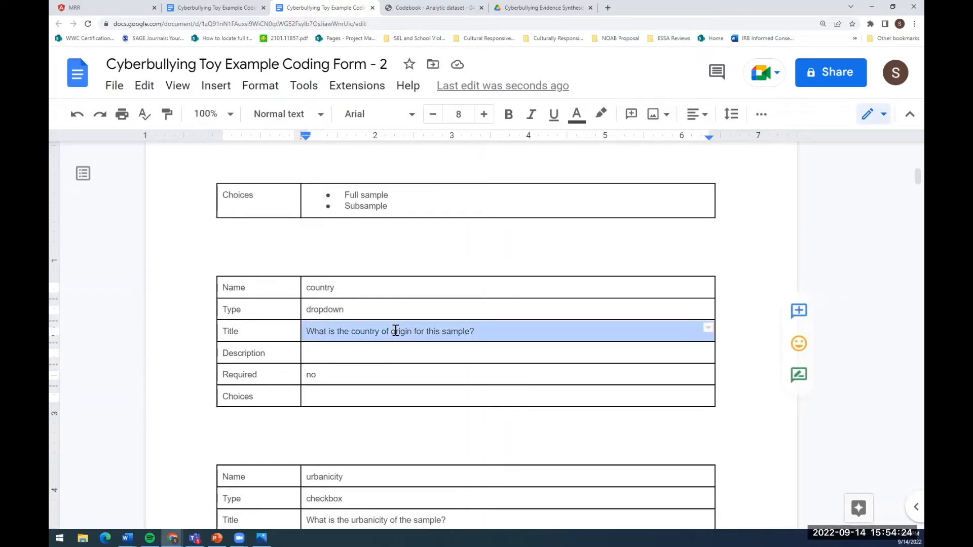
pyautogui.doubleClick(395, 330)
pyautogui.moveTo(484, 331); pyautogui.dragTo(309, 332)
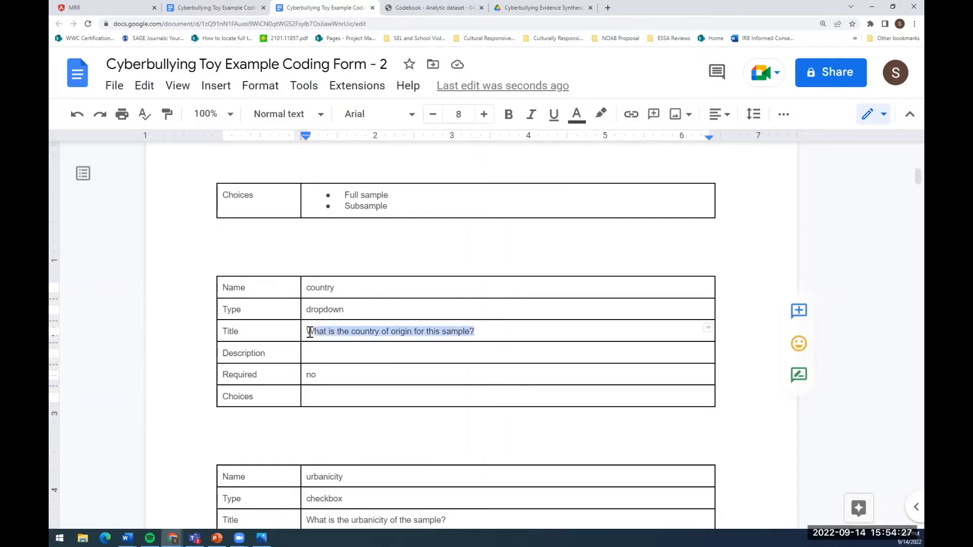
pyautogui.write('In which country or region was the study conducted?')
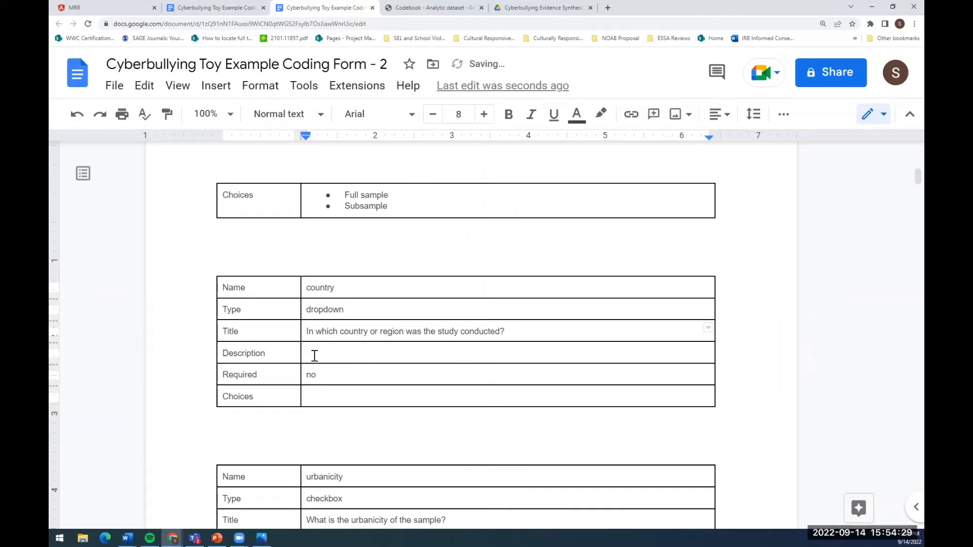
# Step: Copy the country_of_study Description "Scandinavian countries include Denmark, Norway, and Sweden." into the country question's Description
pyautogui.scroll(5, 465, 378)
pyautogui.scroll(15, 466, 378)
pyautogui.click(397, 317)
pyautogui.moveTo(548, 317); pyautogui.dragTo(306, 319)
pyautogui.hotkey('ctrl', 'c')
pyautogui.scroll(-15, 495, 398)
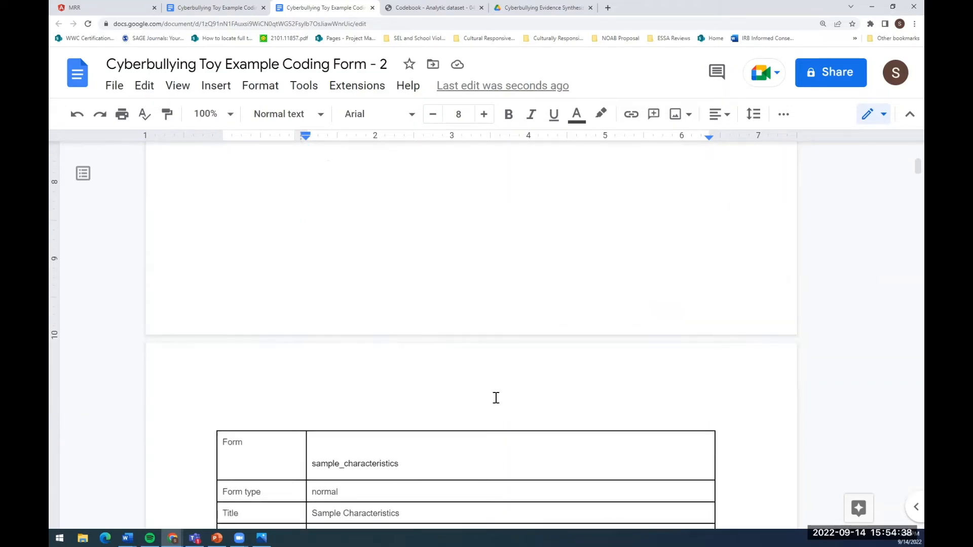
pyautogui.scroll(-10, 496, 397)
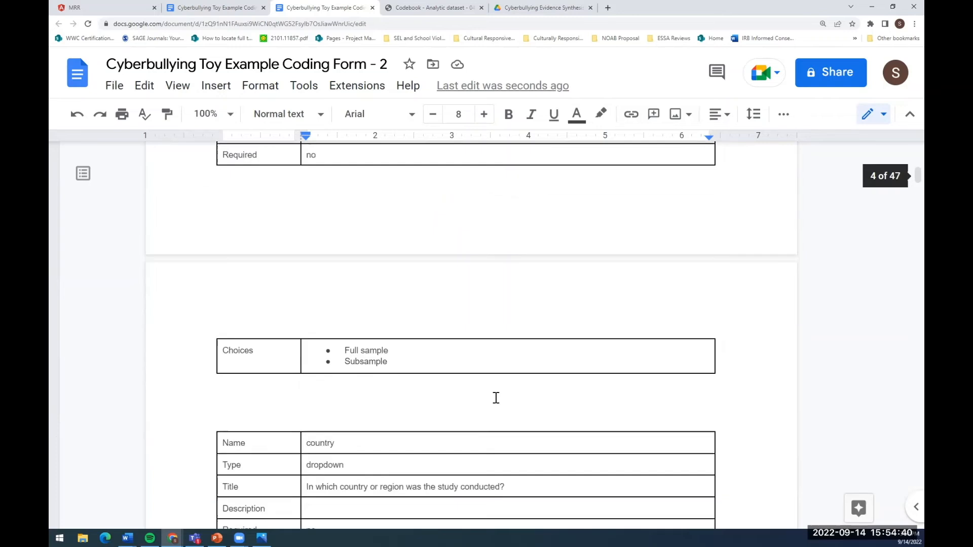
pyautogui.click(325, 308)
pyautogui.hotkey('ctrl', 'v')
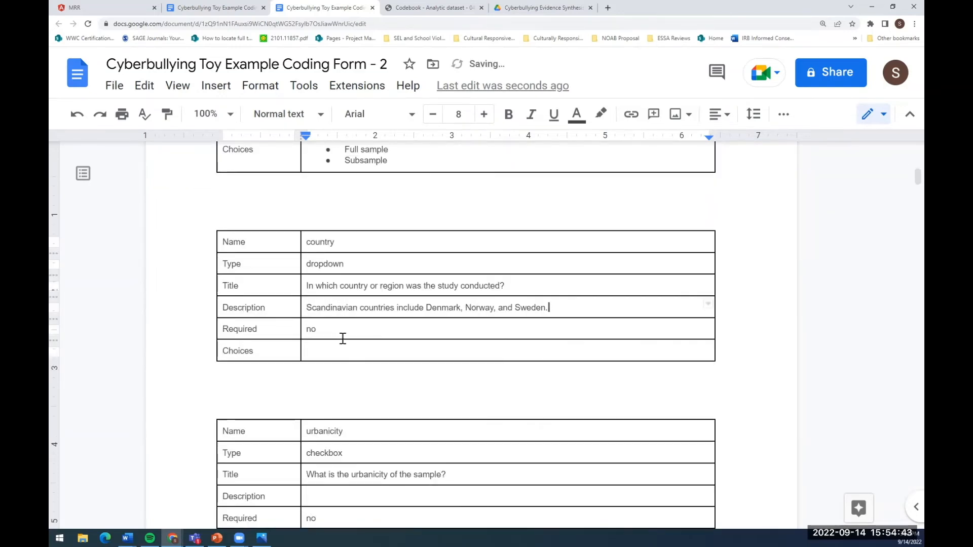
# Step: Copy the country_of_study choices United States, Europe, Scandinavian country, Europe, Non-Scandinavian country, and Other into the country question's Choices
pyautogui.click(325, 351)
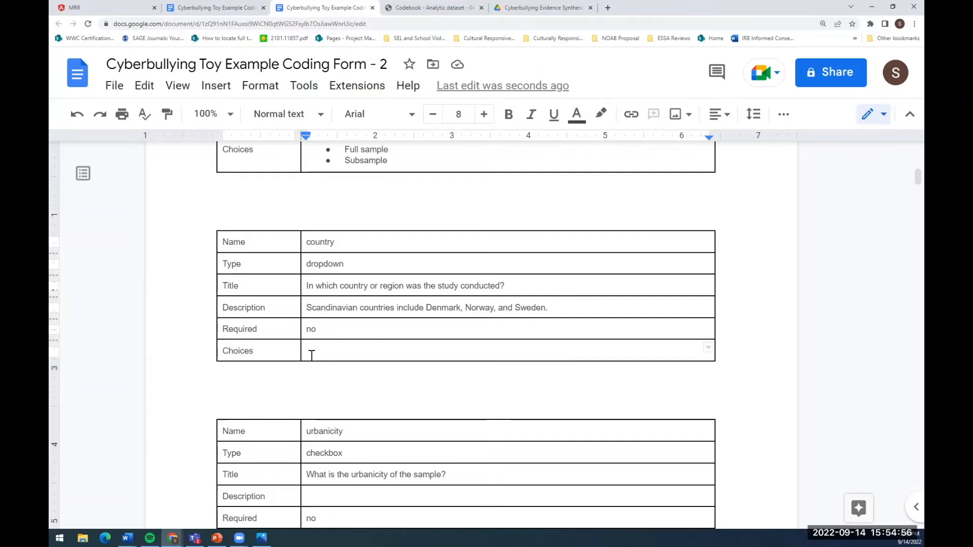
pyautogui.doubleClick(329, 262)
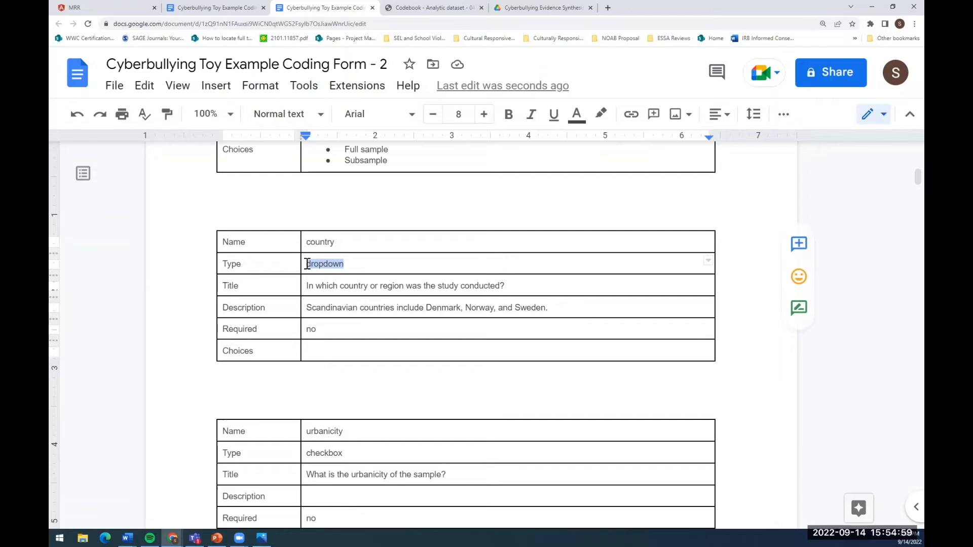
pyautogui.click(313, 347)
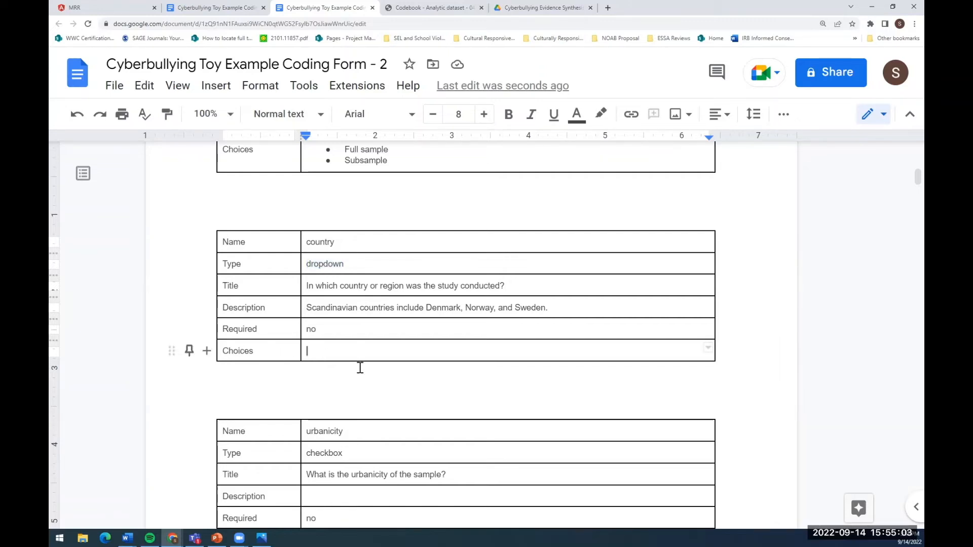
pyautogui.scroll(20, 360, 368)
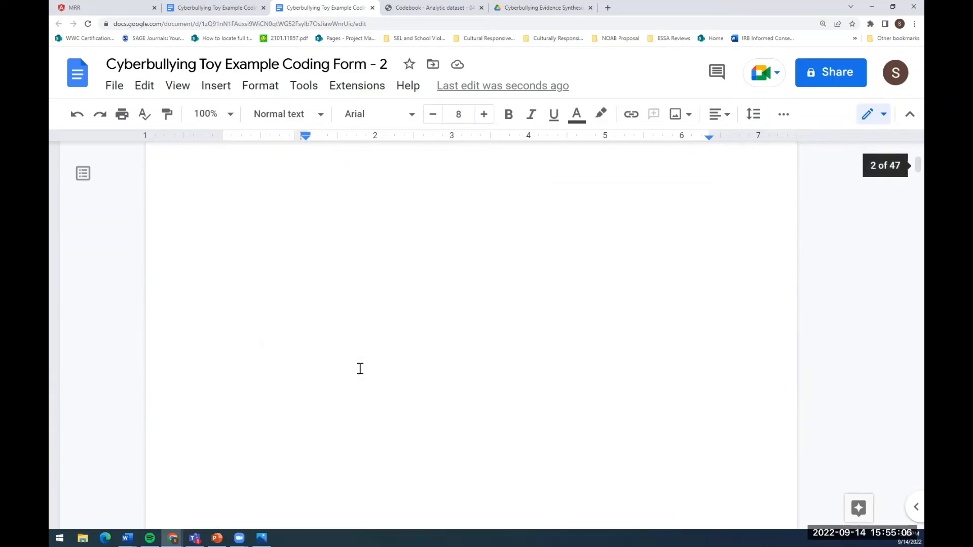
pyautogui.moveTo(371, 349); pyautogui.dragTo(344, 317)
pyautogui.hotkey('ctrl', 'c')
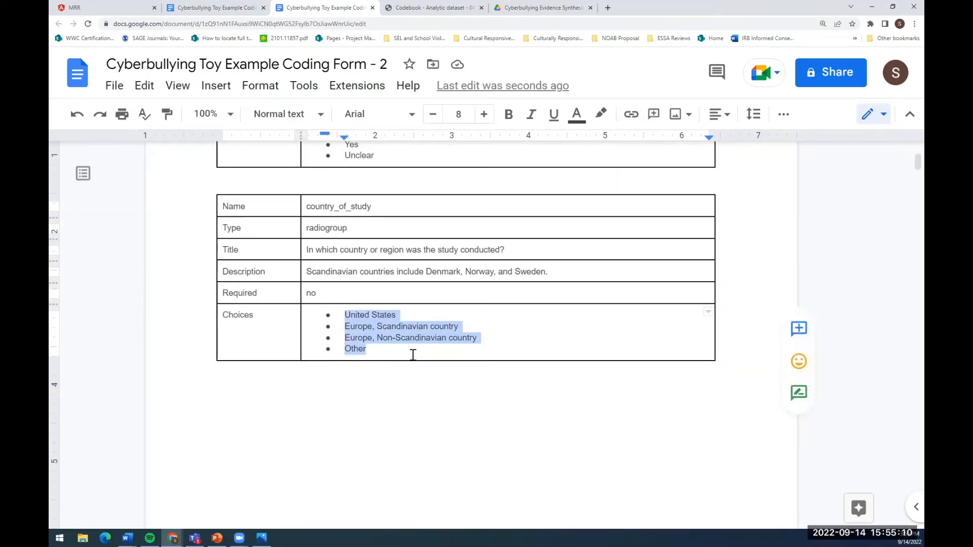
pyautogui.scroll(-15, 413, 400)
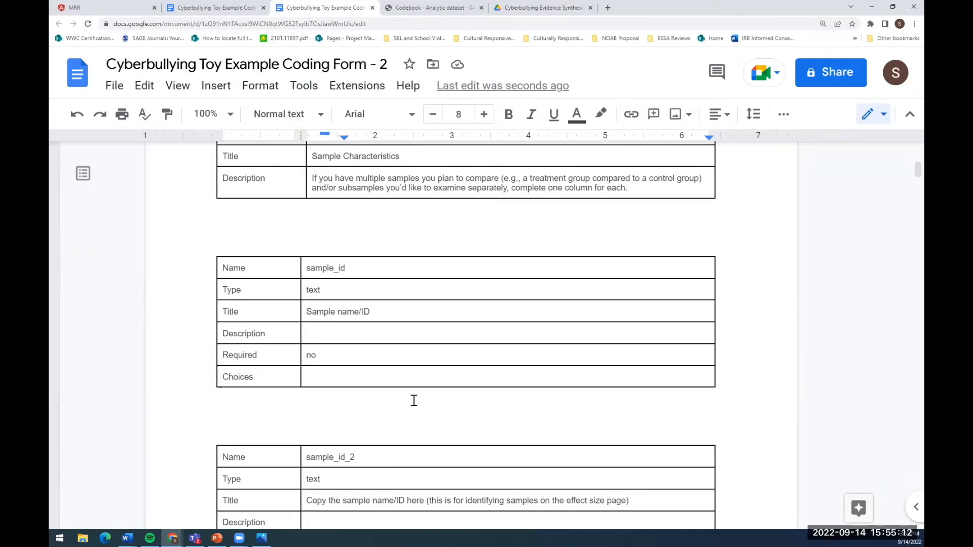
pyautogui.scroll(-10, 414, 400)
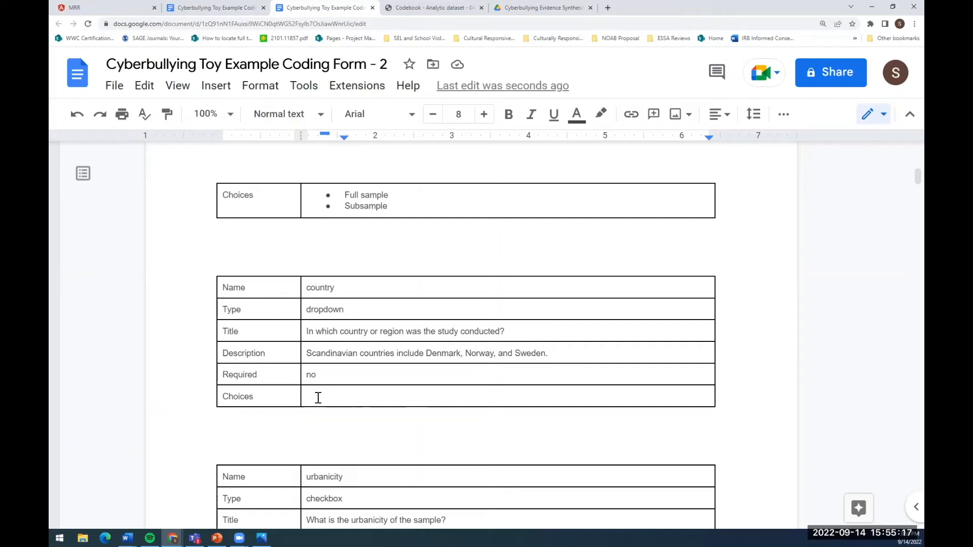
pyautogui.click(319, 397)
pyautogui.hotkey('ctrl', 'v')
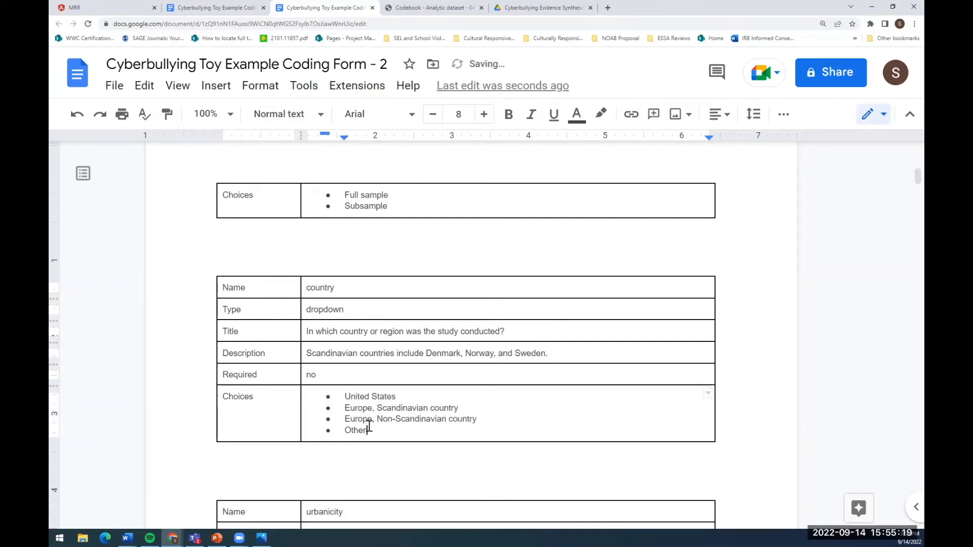
pyautogui.doubleClick(329, 289)
pyautogui.click(354, 290)
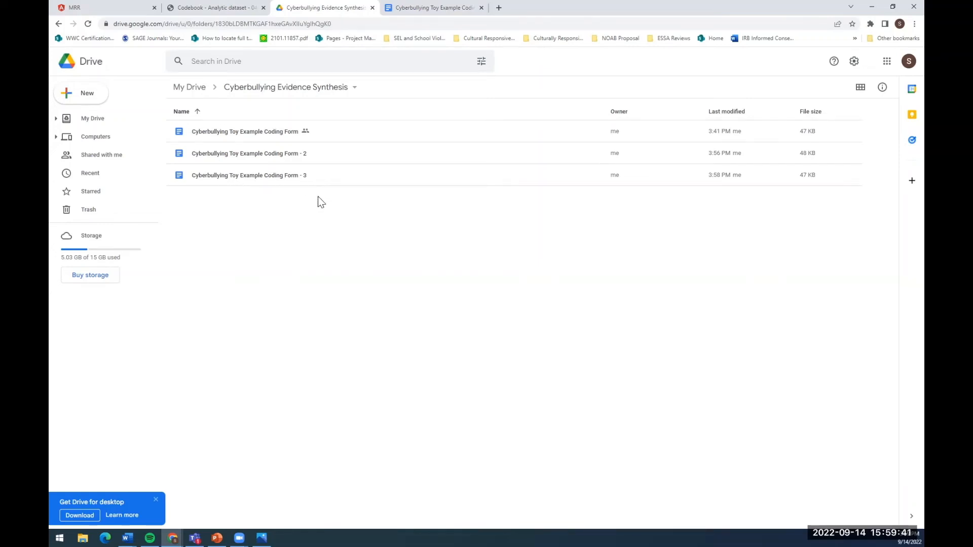
# Step: Copy the document ID from the web address of the Cyberbullying Toy Example Coding Form - 3 document
pyautogui.click(422, 11)
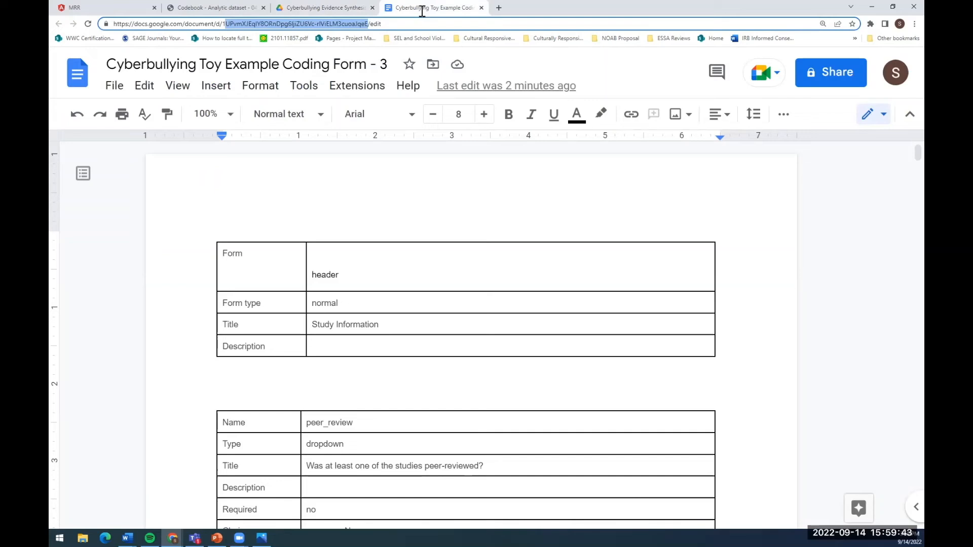
pyautogui.moveTo(367, 25); pyautogui.dragTo(224, 26)
pyautogui.hotkey('ctrl', 'c')
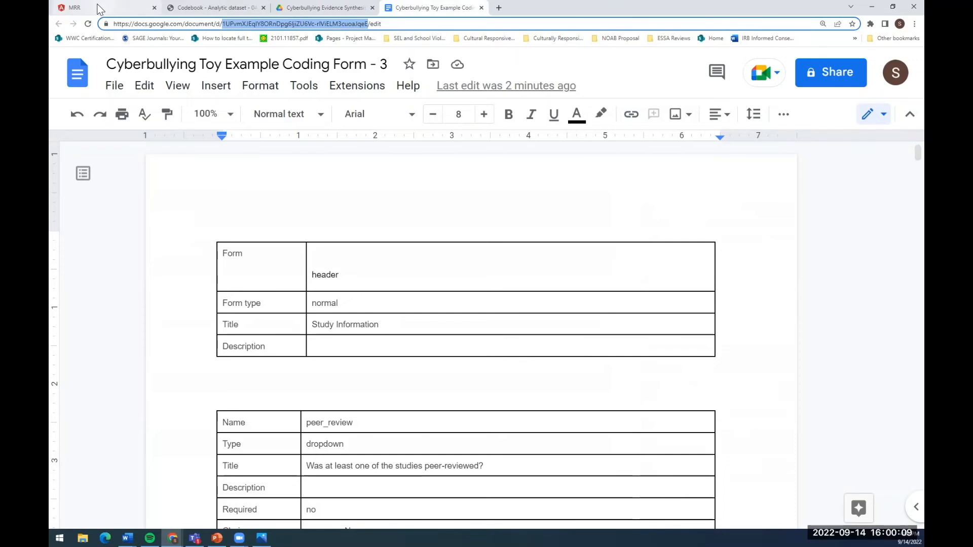
# Step: Switch to MetaReviewer and archive Cyberbullying Toy Example Coding Form - 2 from the project's coding forms
pyautogui.click(100, 9)
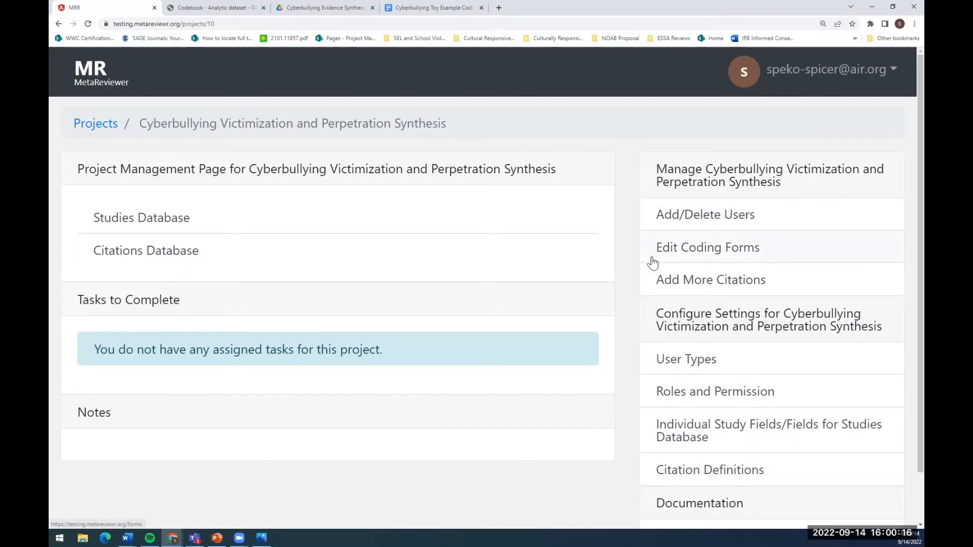
pyautogui.click(704, 257)
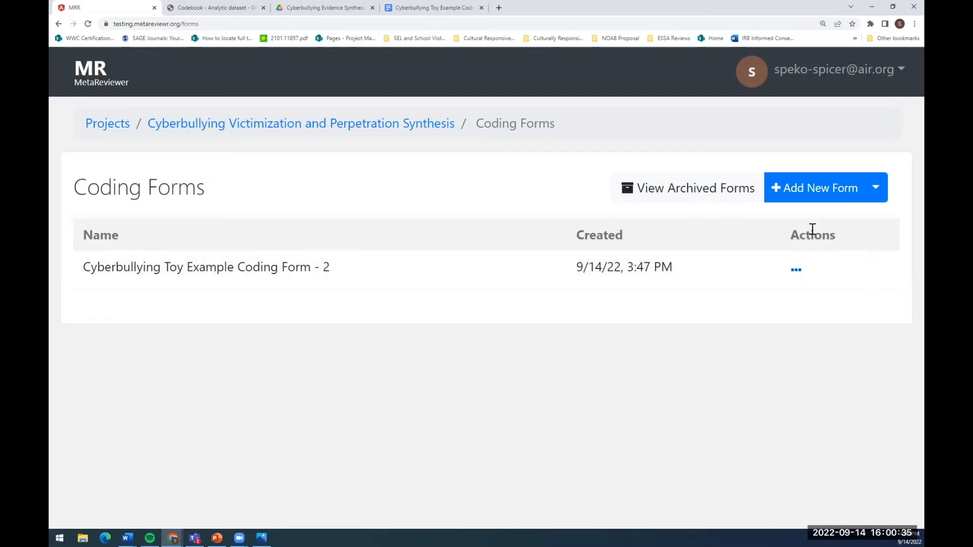
pyautogui.click(796, 271)
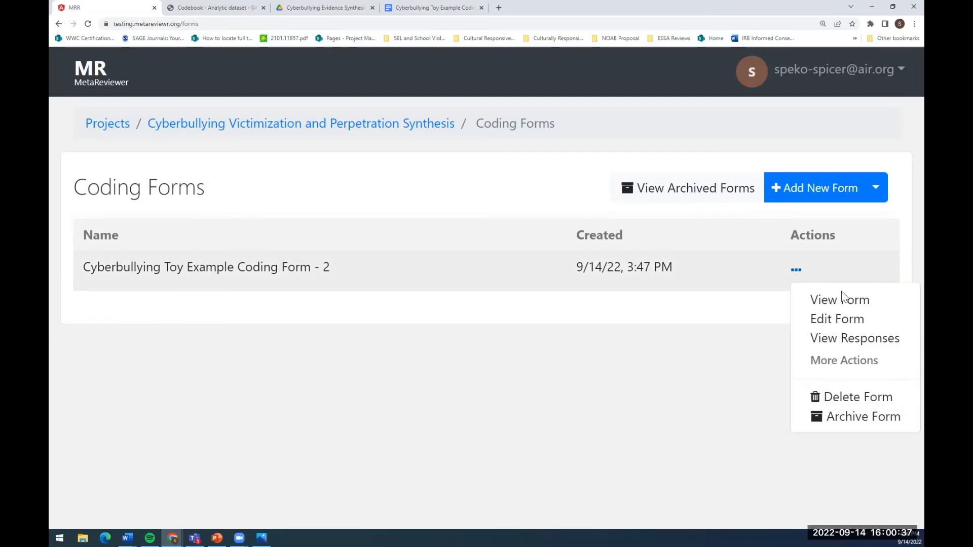
pyautogui.click(852, 418)
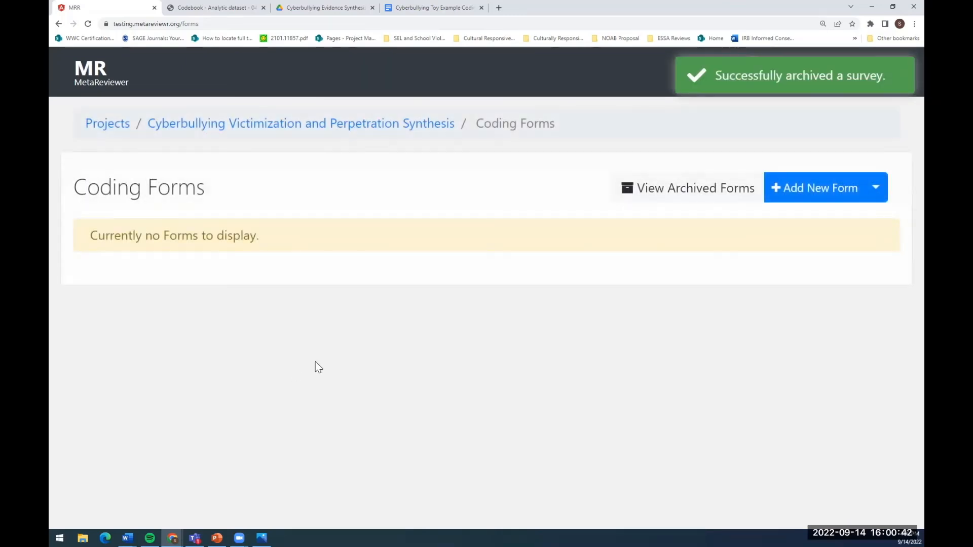
# Step: Start a new coding form with the Google Doc Survey Builder and grant metareviewr.org access to the Gmail account's Google Docs documents
pyautogui.click(821, 198)
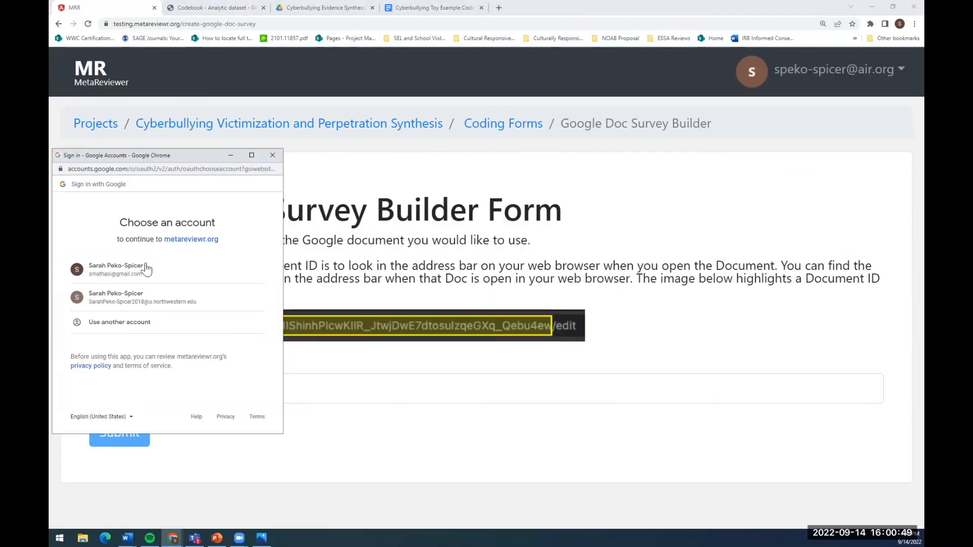
pyautogui.click(136, 274)
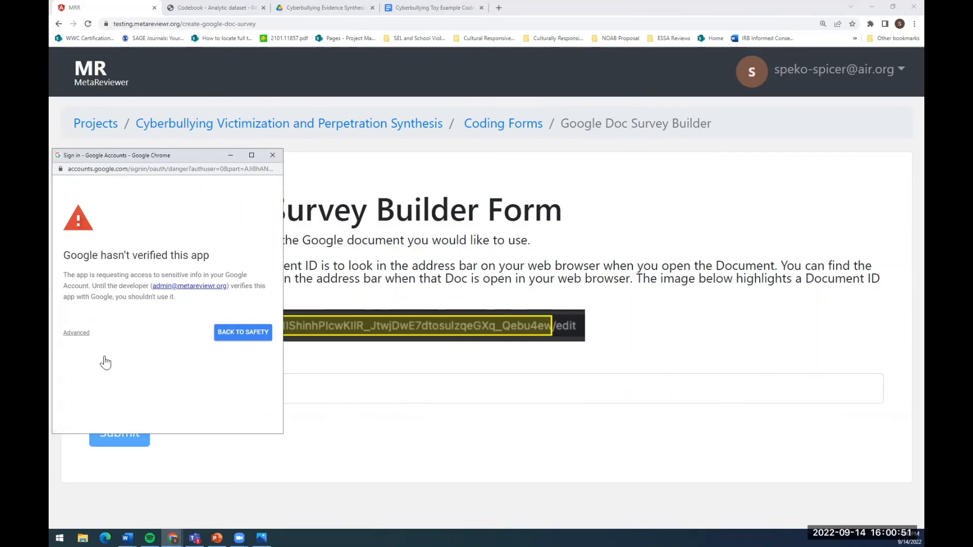
pyautogui.click(77, 334)
pyautogui.click(108, 398)
pyautogui.scroll(-2, 242, 411)
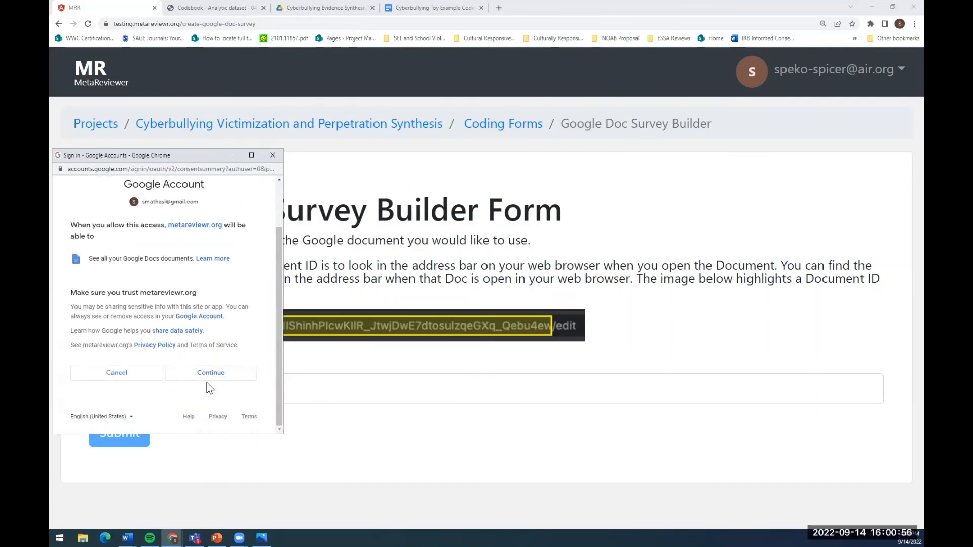
pyautogui.click(235, 377)
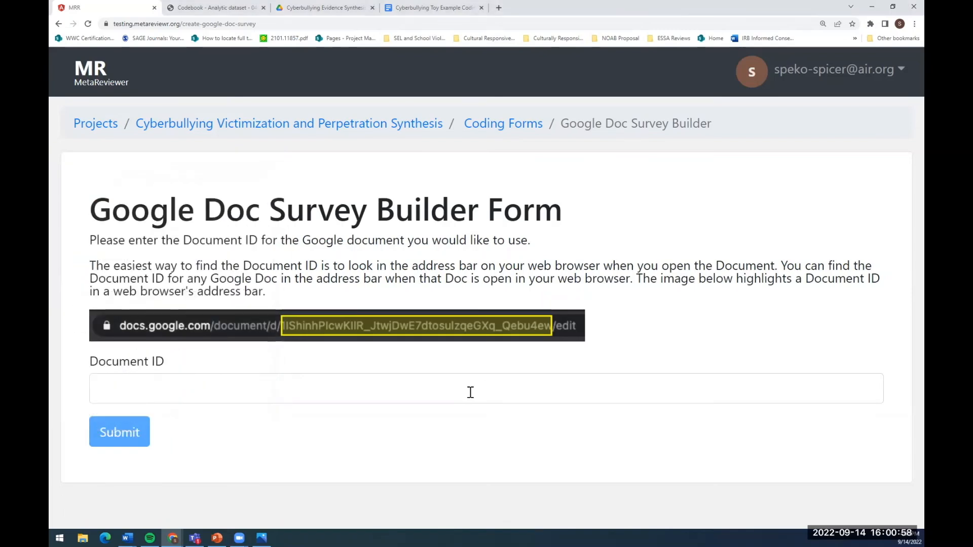
# Step: Paste the copied Document ID into the Google Doc Survey Builder Form and submit it to import the coding form
pyautogui.click(143, 386)
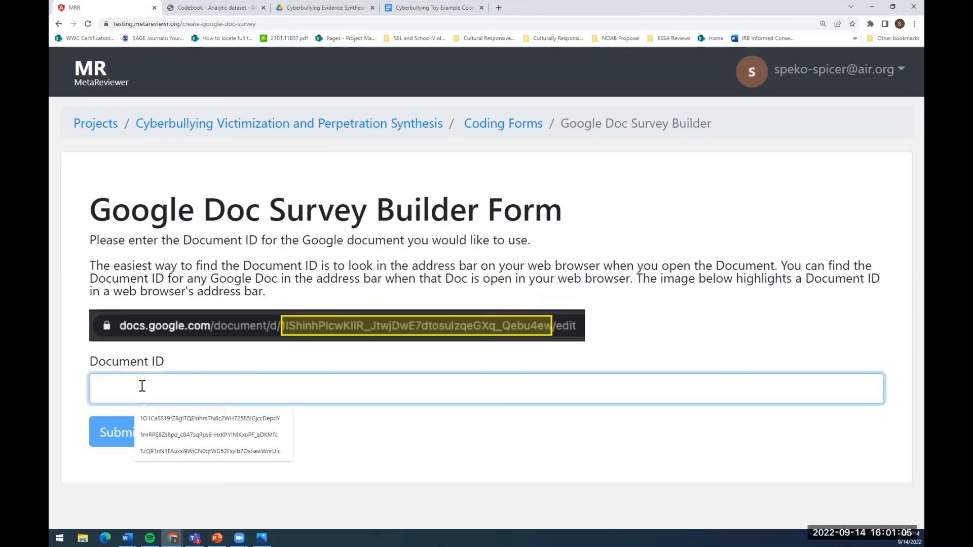
pyautogui.hotkey('ctrl', 'v')
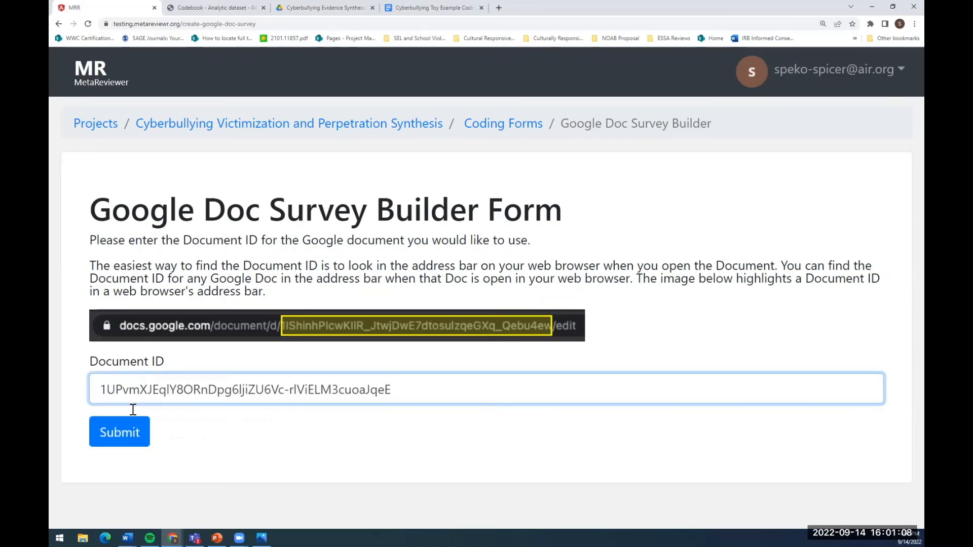
pyautogui.click(117, 433)
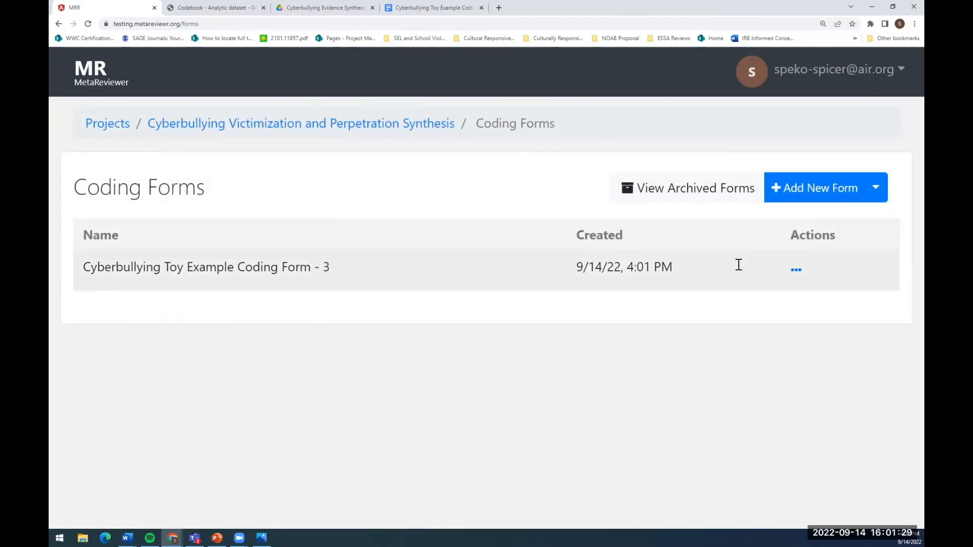
# Step: View the imported Cyberbullying Toy Example Coding Form - 3 and look over its Study Information questions
pyautogui.click(795, 273)
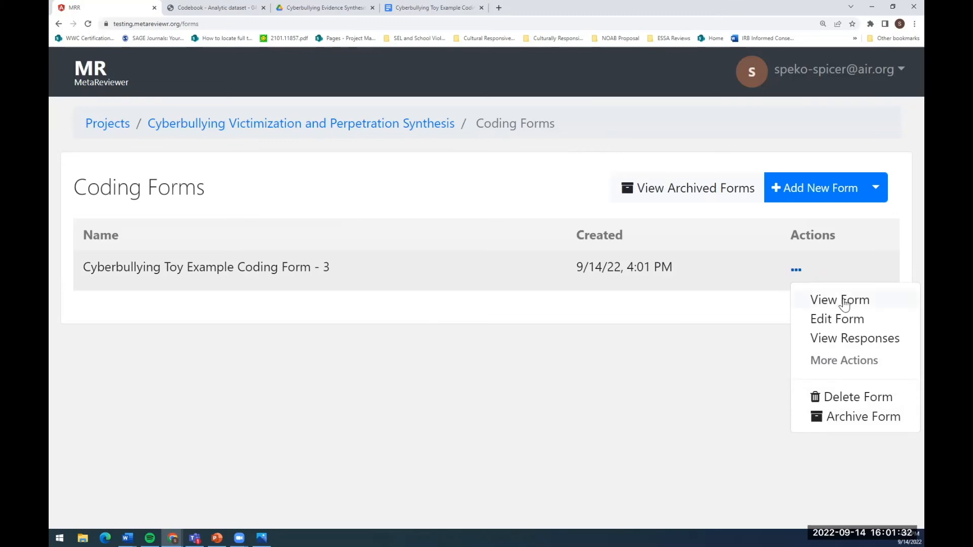
pyautogui.click(844, 303)
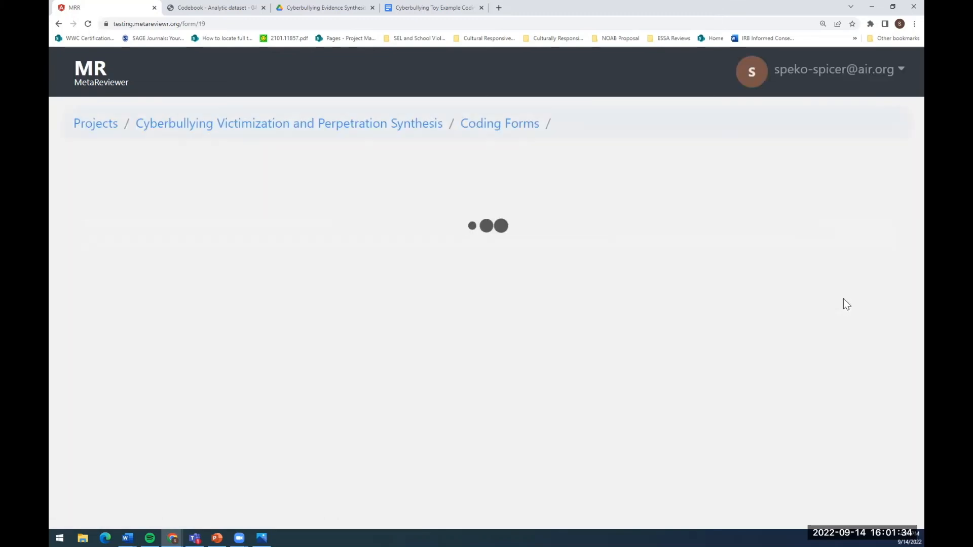
pyautogui.scroll(-2, 515, 360)
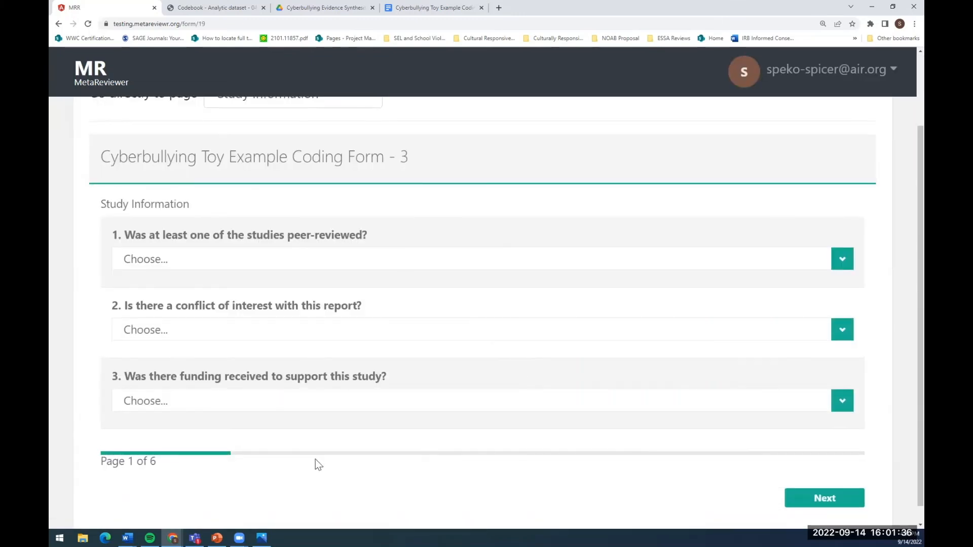
pyautogui.scroll(1, 129, 482)
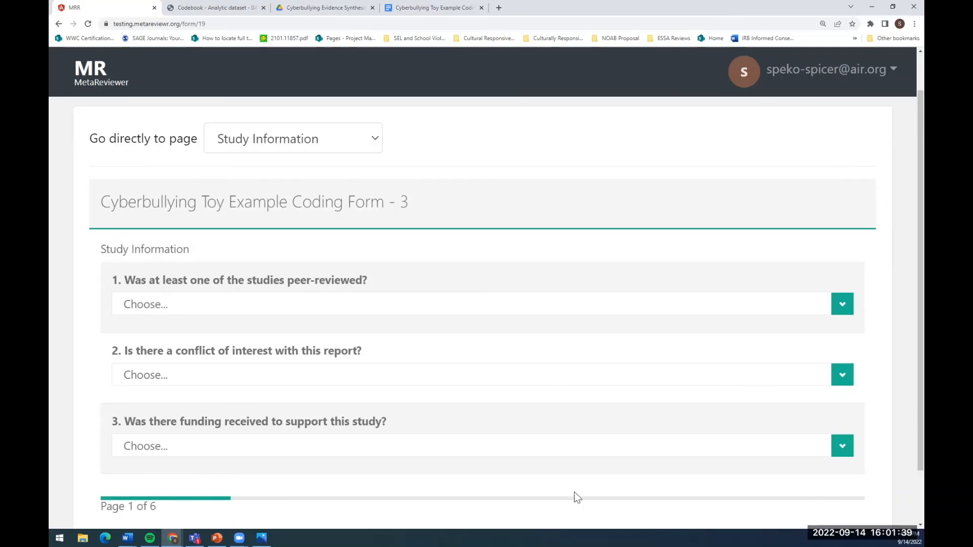
# Step: Go to the form's Sample Characteristics page and examine the answer choices of the country or region question, leaving it unanswered
pyautogui.click(377, 142)
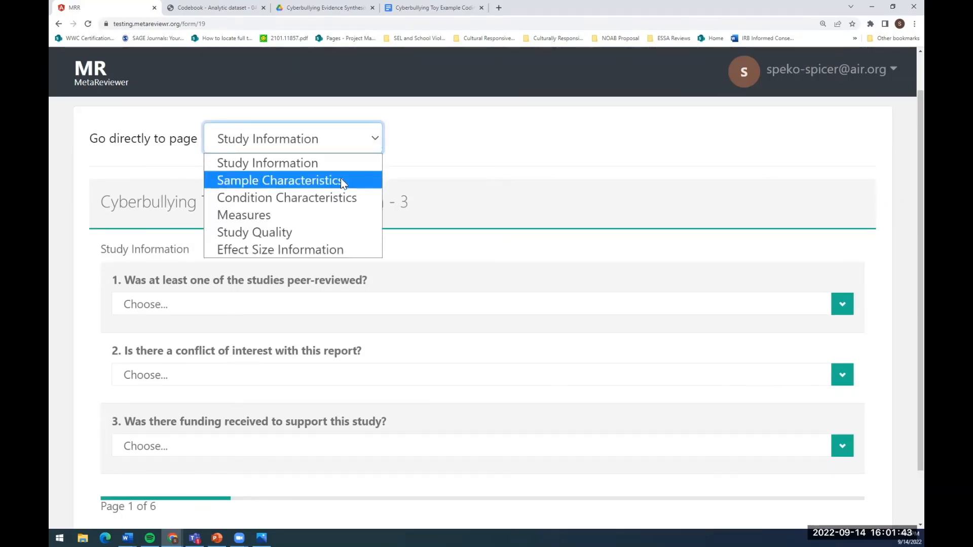
pyautogui.click(341, 180)
pyautogui.scroll(-1, 499, 361)
pyautogui.scroll(-3, 500, 359)
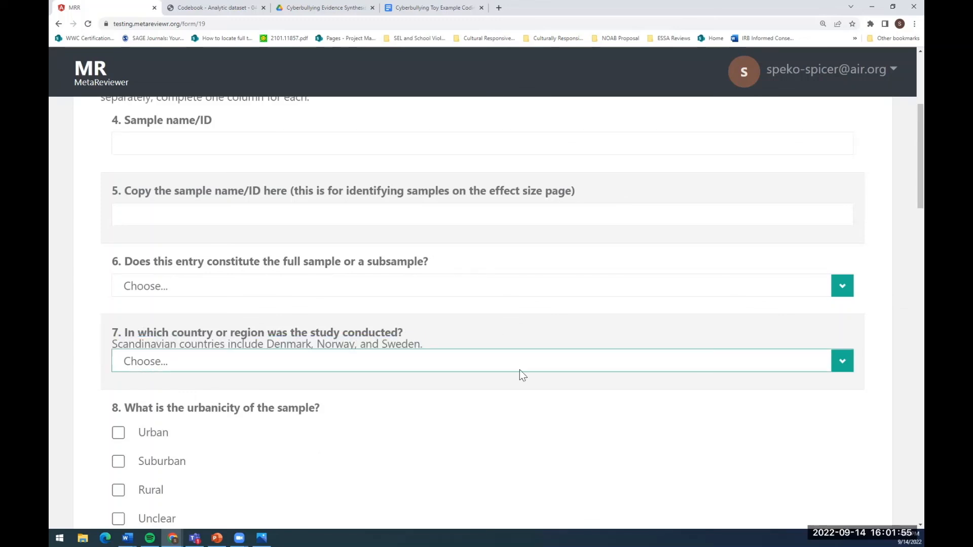
pyautogui.click(842, 362)
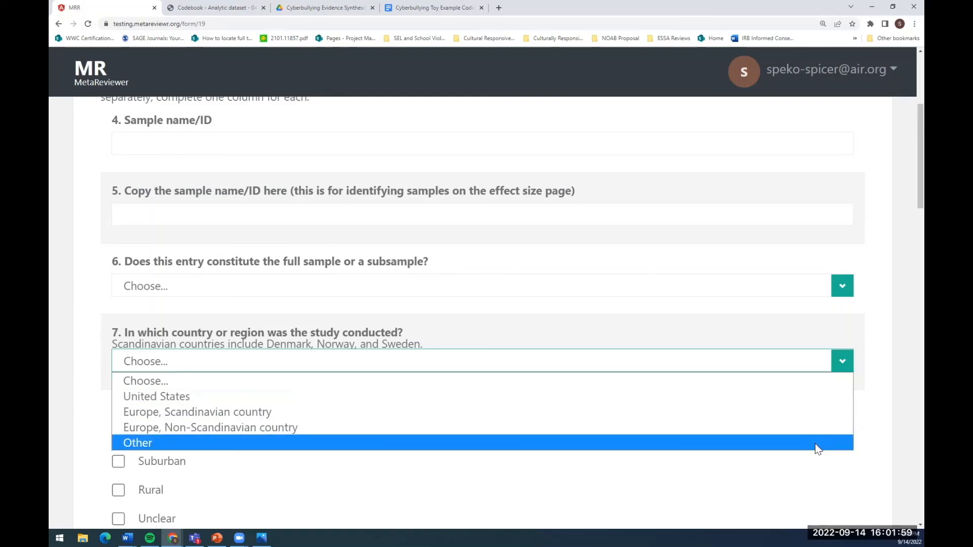
pyautogui.click(454, 383)
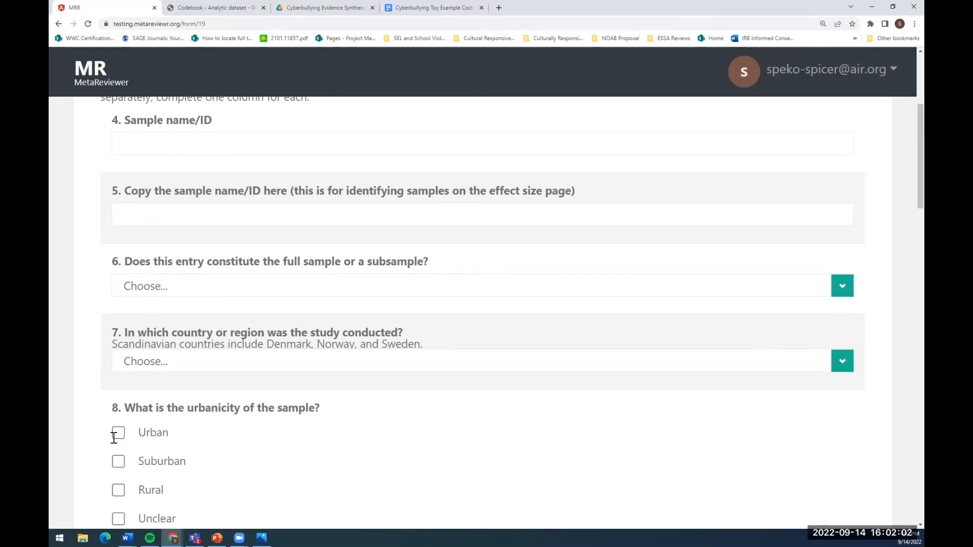